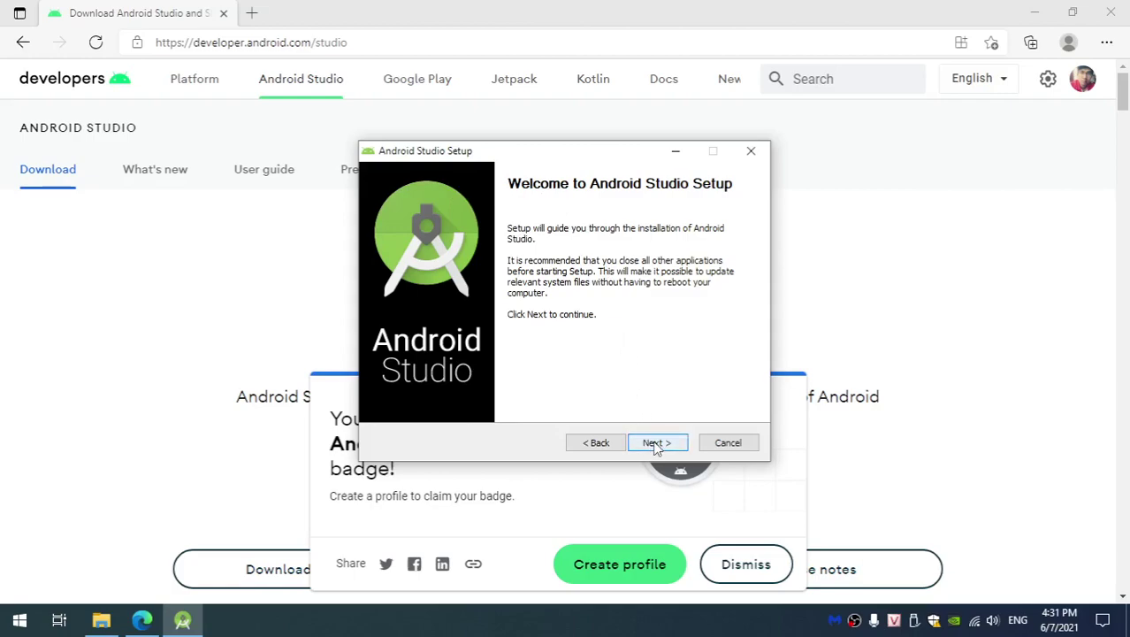
Step: Proceed past the setup welcome page and choose both Android Studio and Android Virtual Device as components to install
click(657, 447)
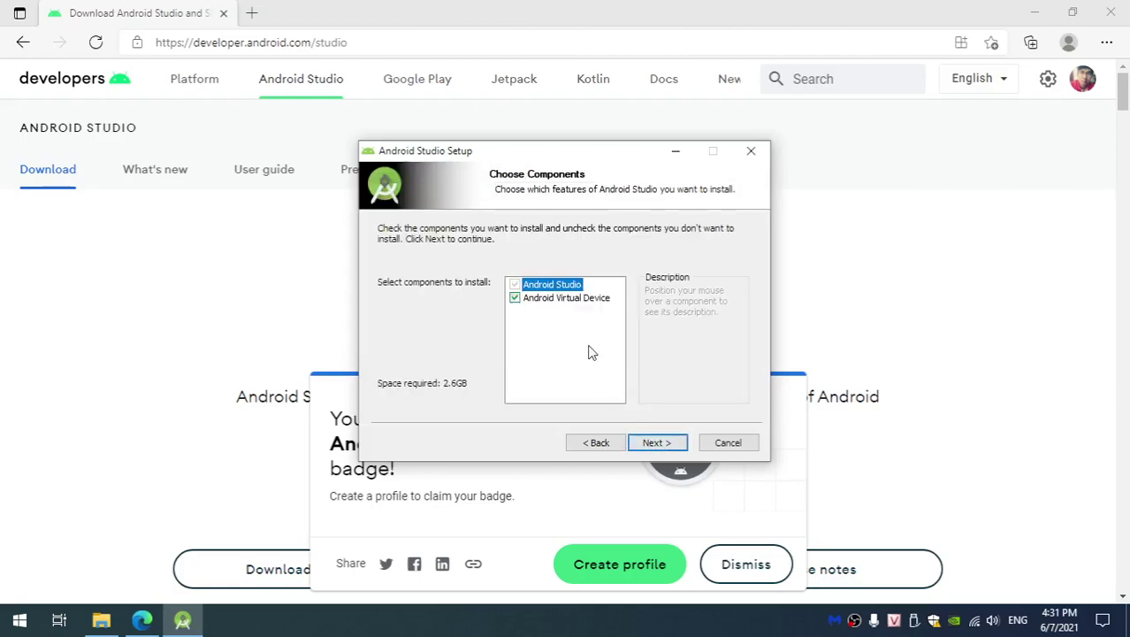
mouse_move(518, 291)
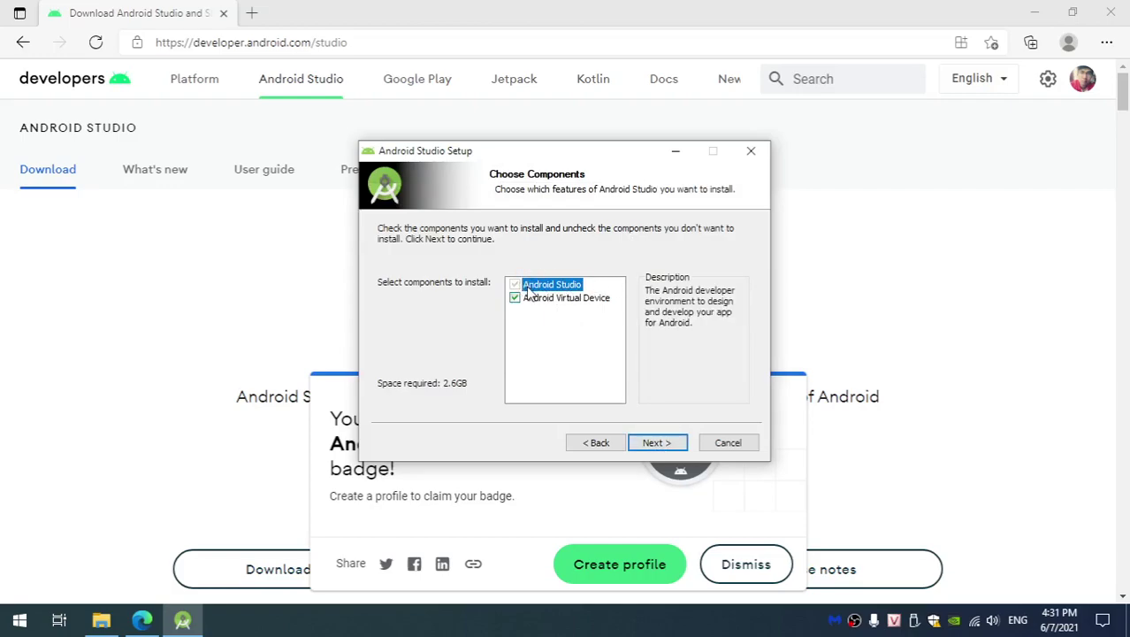
mouse_move(570, 299)
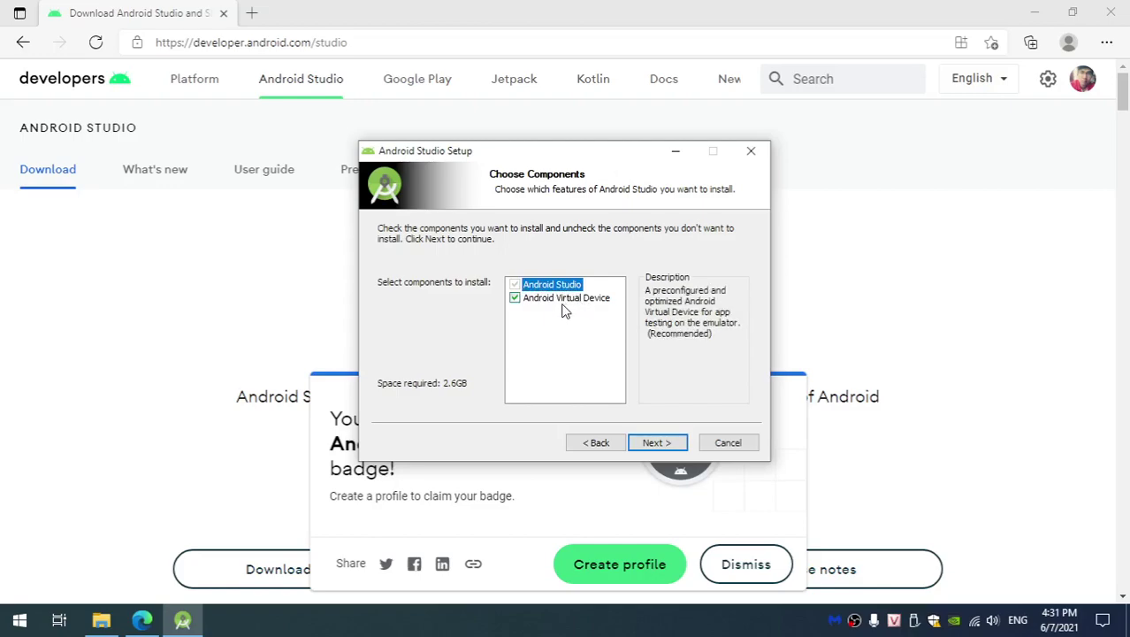
click(572, 301)
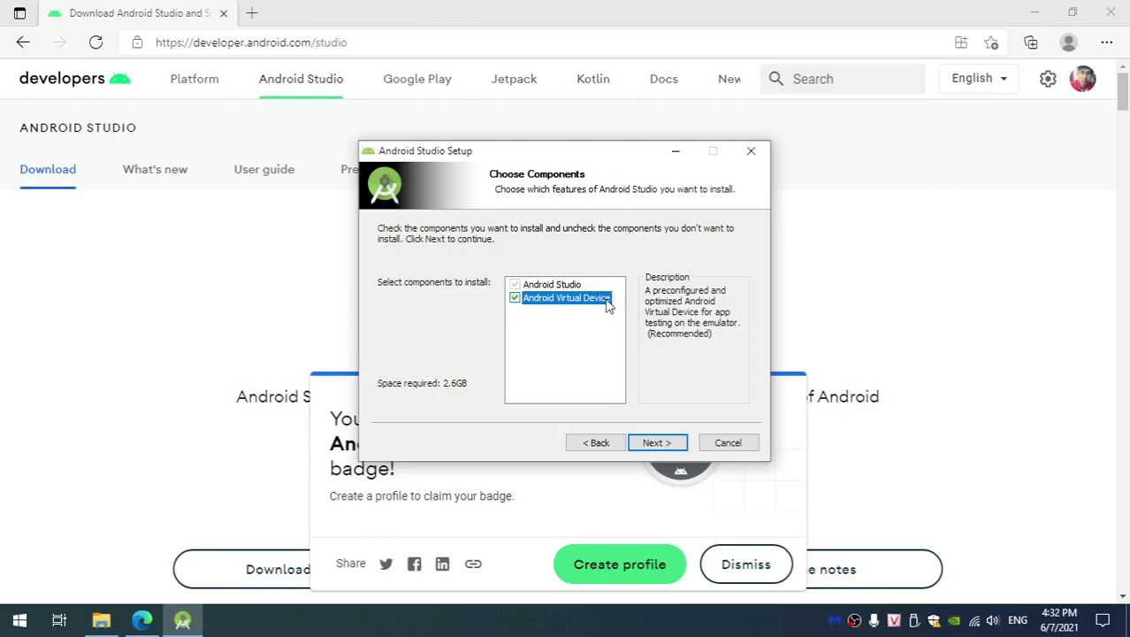
click(517, 301)
click(539, 285)
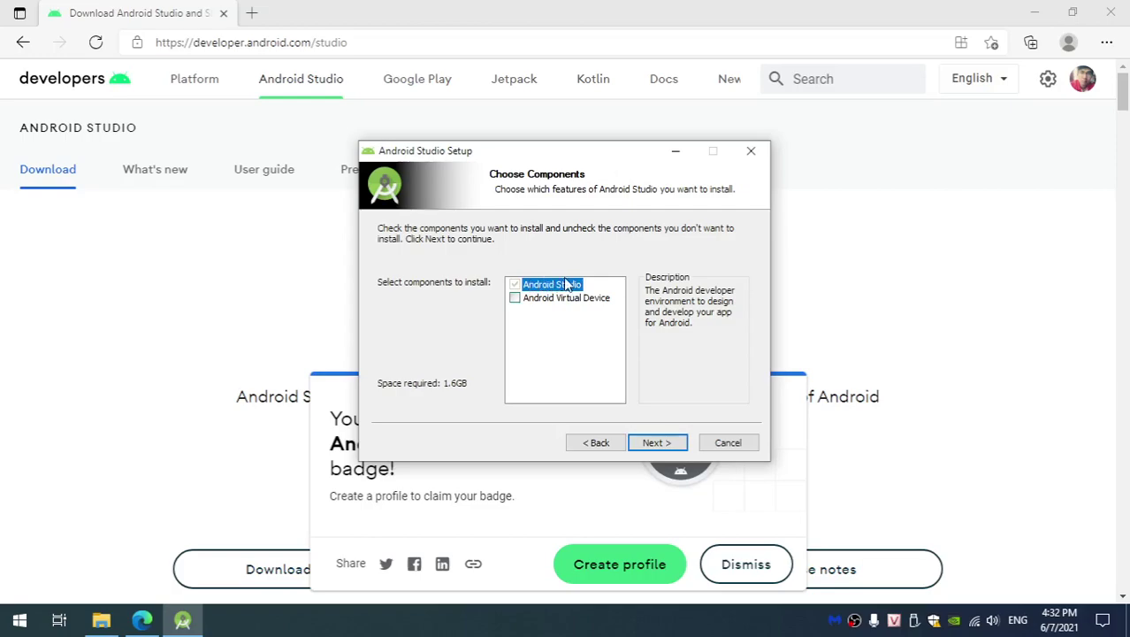
click(588, 299)
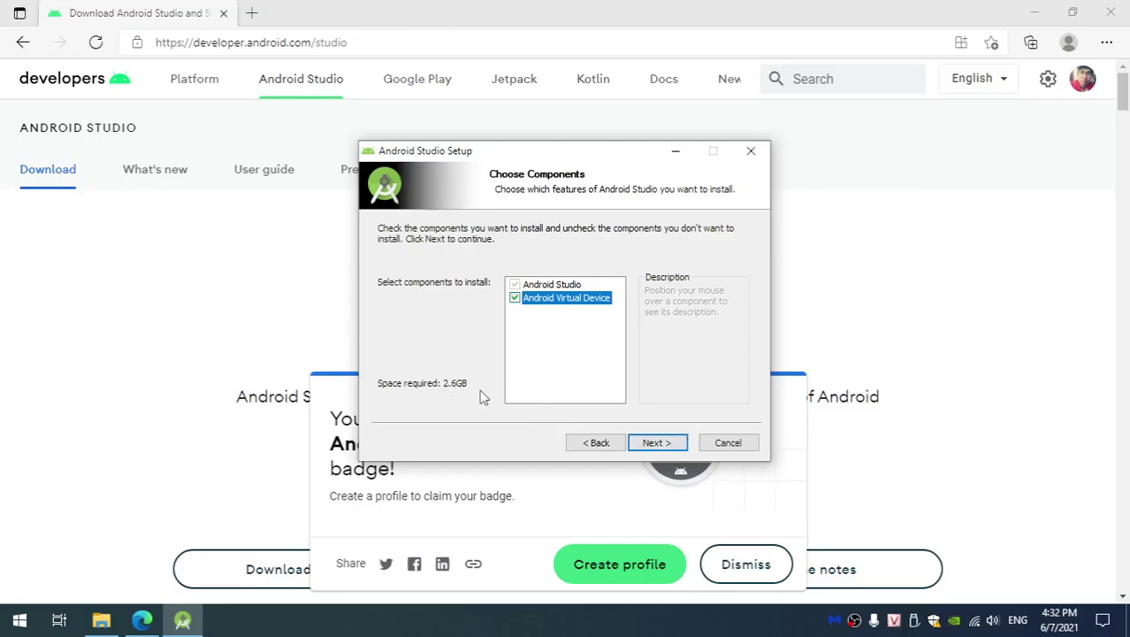
click(656, 443)
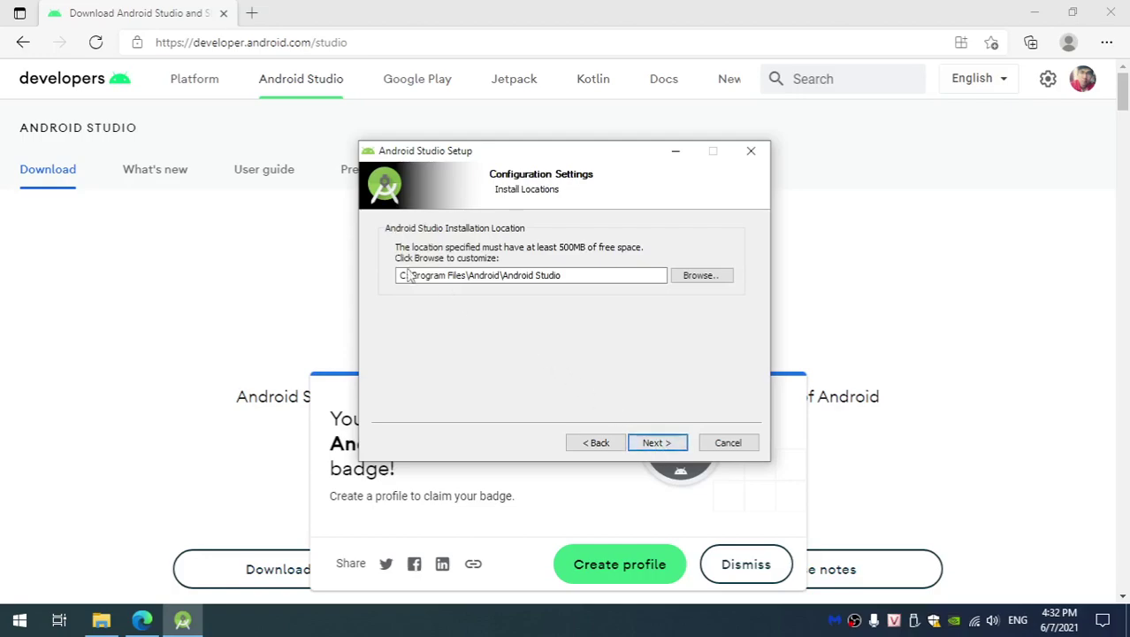
Step: Install to C:\Program Files\Android\Android Studio with the Android Studio Start Menu folder and show the installation details
click(562, 275)
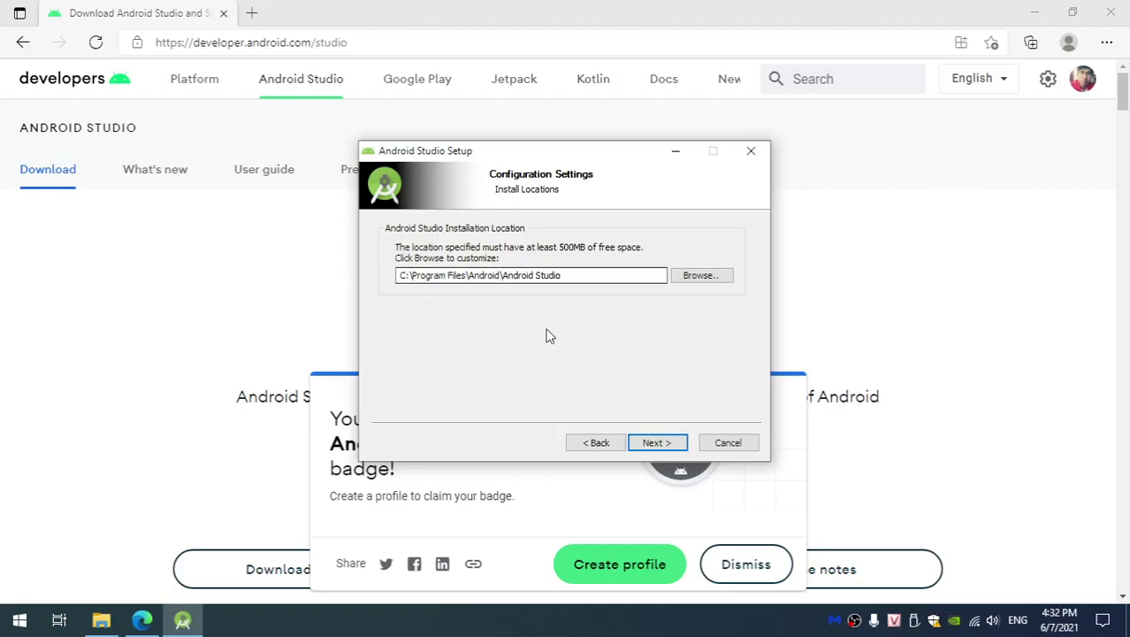
click(659, 443)
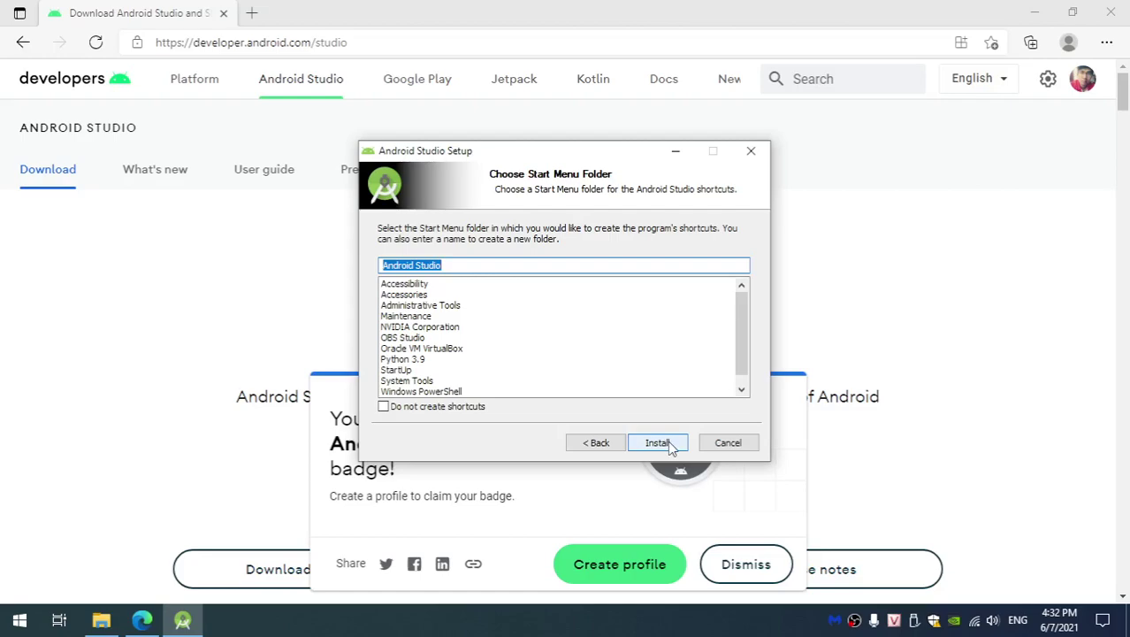
click(668, 444)
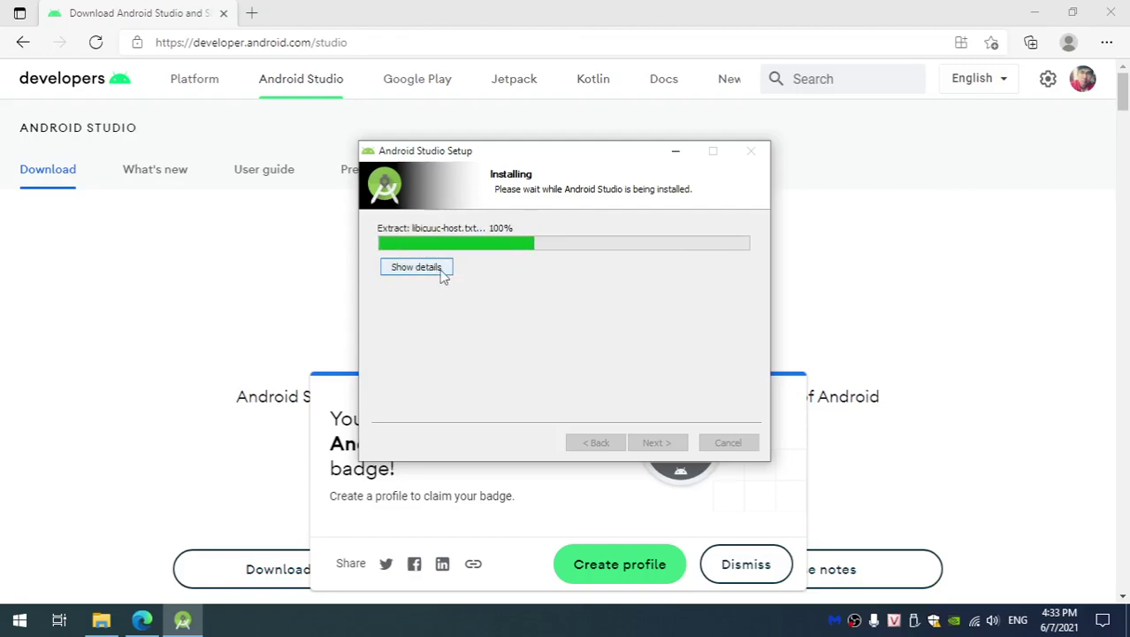
click(415, 267)
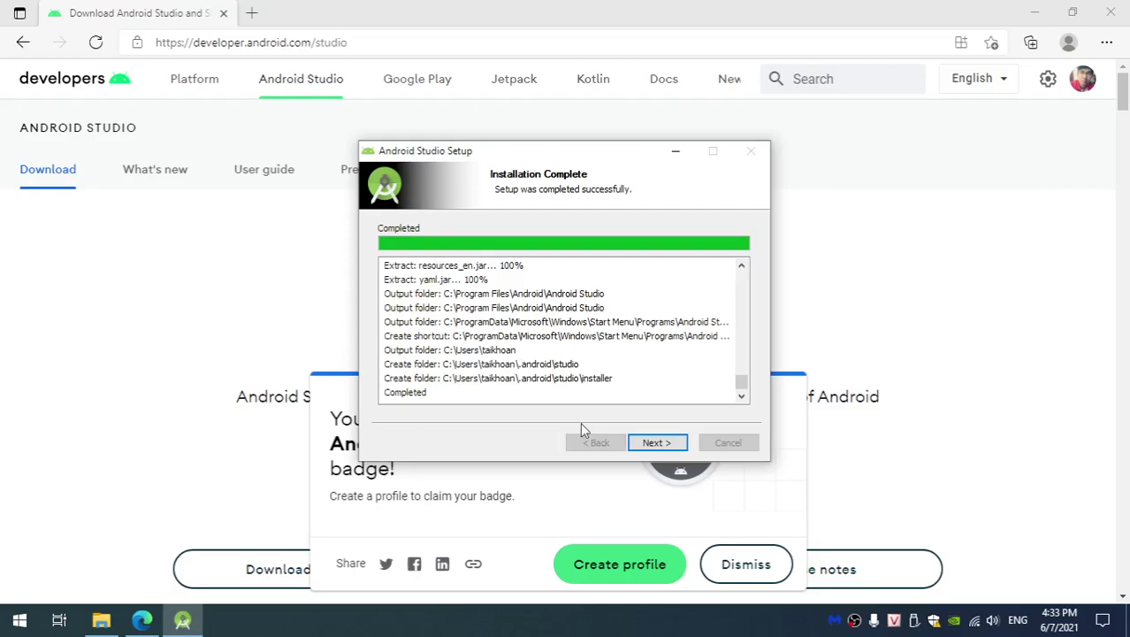
Step: Finish the installer with the Start Android Studio option enabled
click(657, 443)
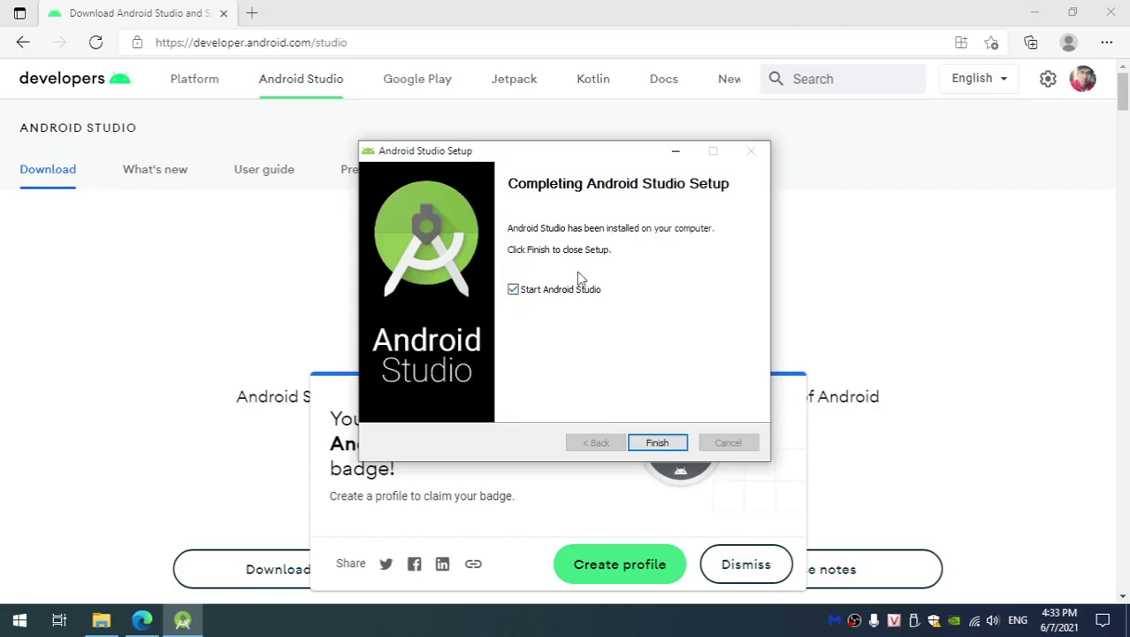
click(514, 294)
click(511, 290)
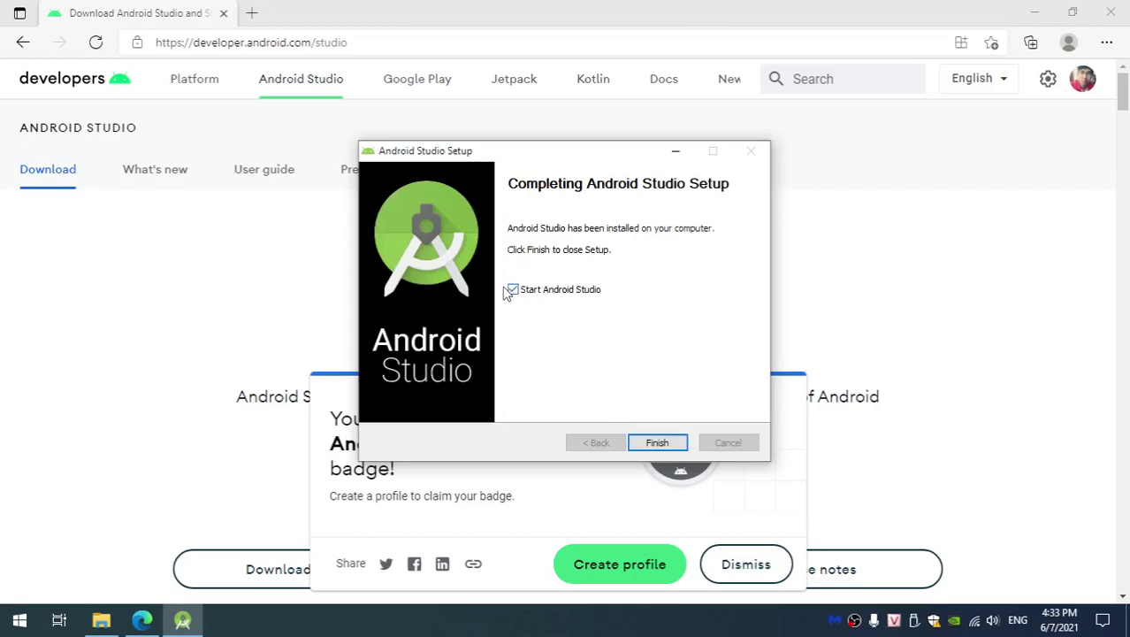
click(661, 443)
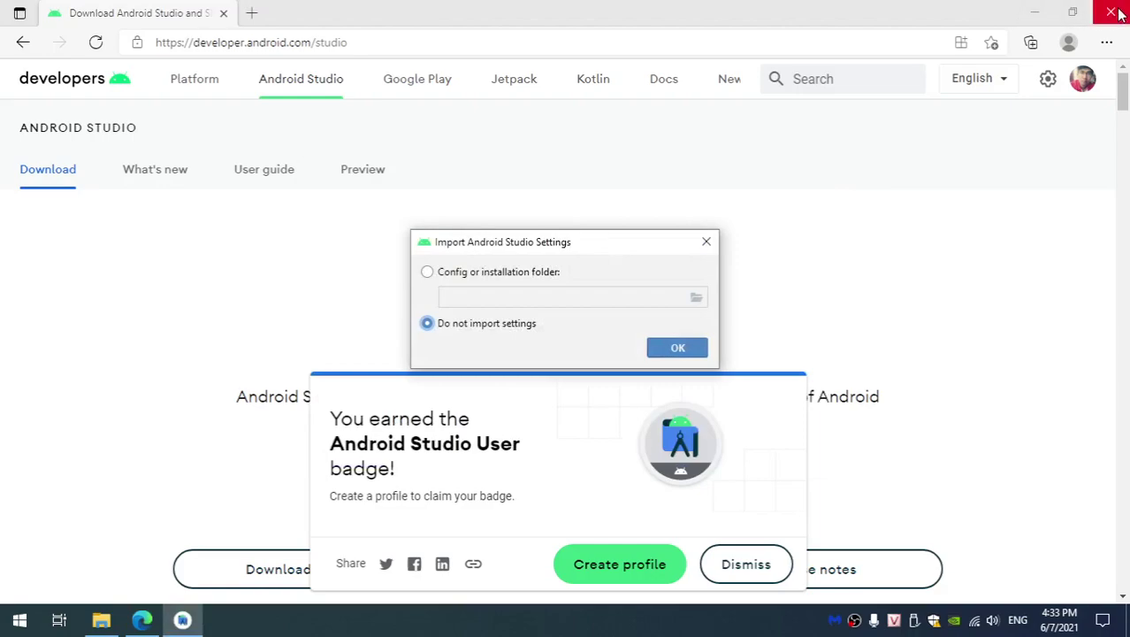
Step: Close the browser window and confirm the Android Studio settings import with Do not import settings
click(1116, 12)
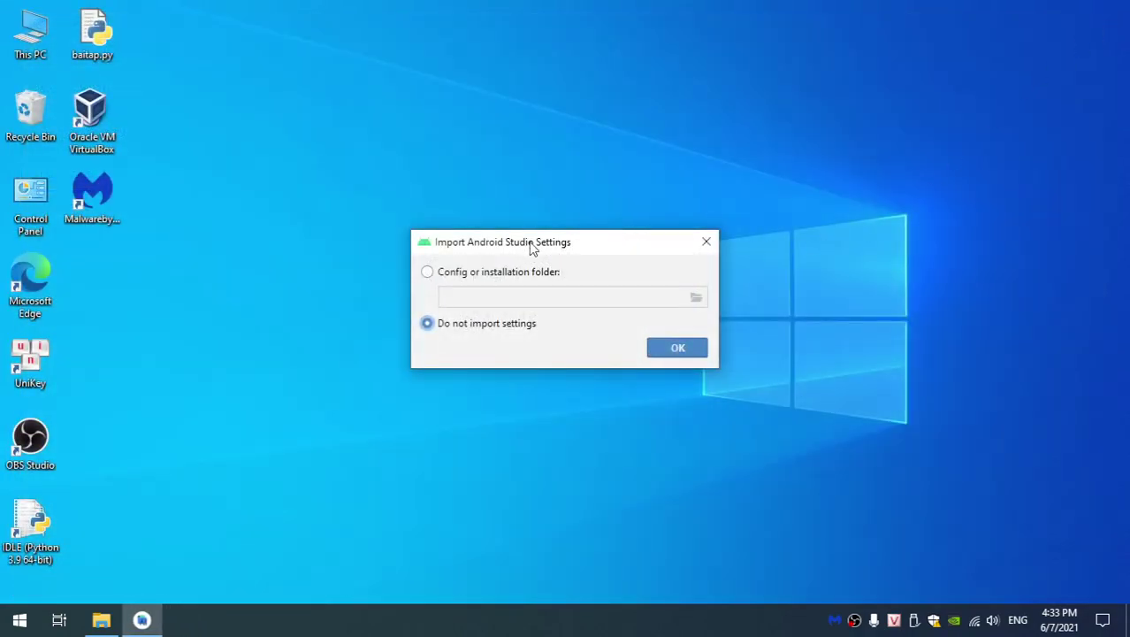
drag(532, 248, 507, 234)
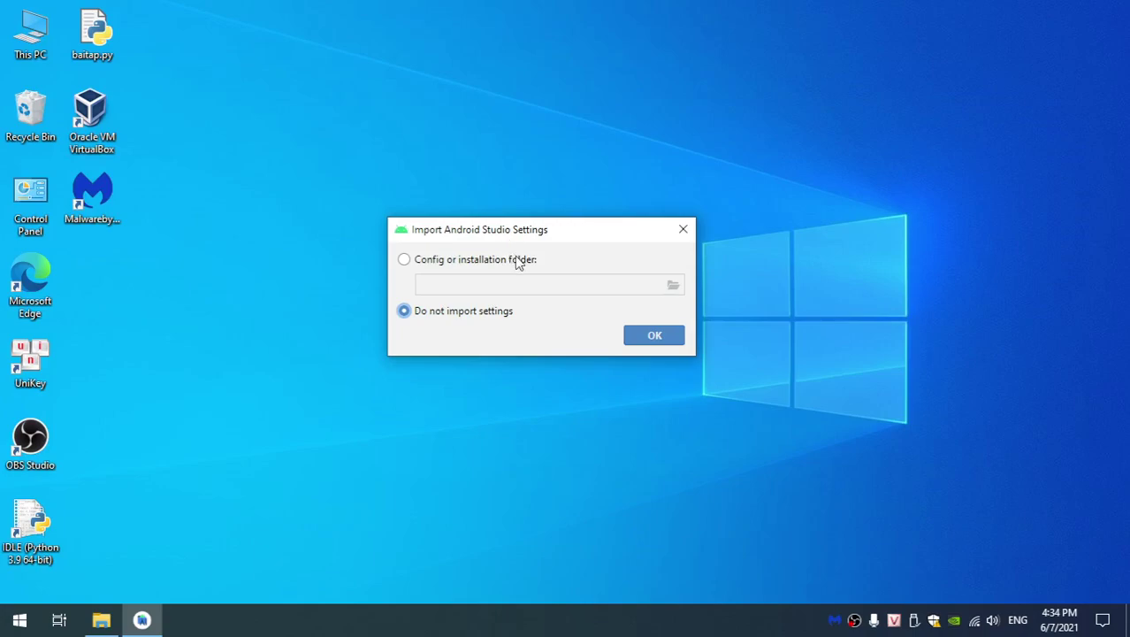
click(520, 262)
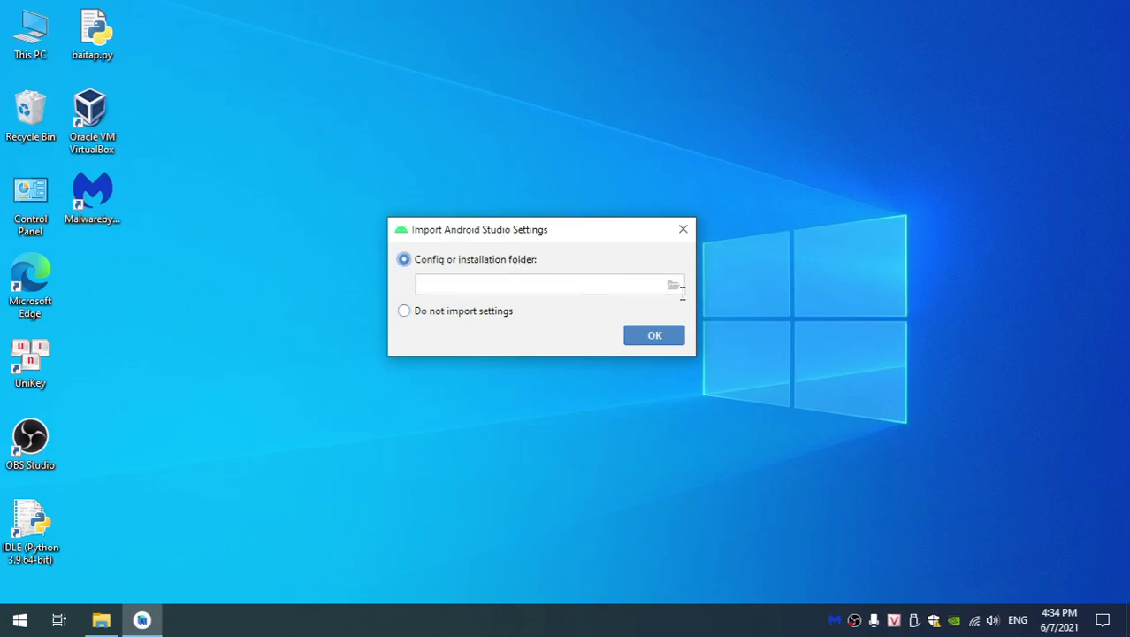
click(468, 316)
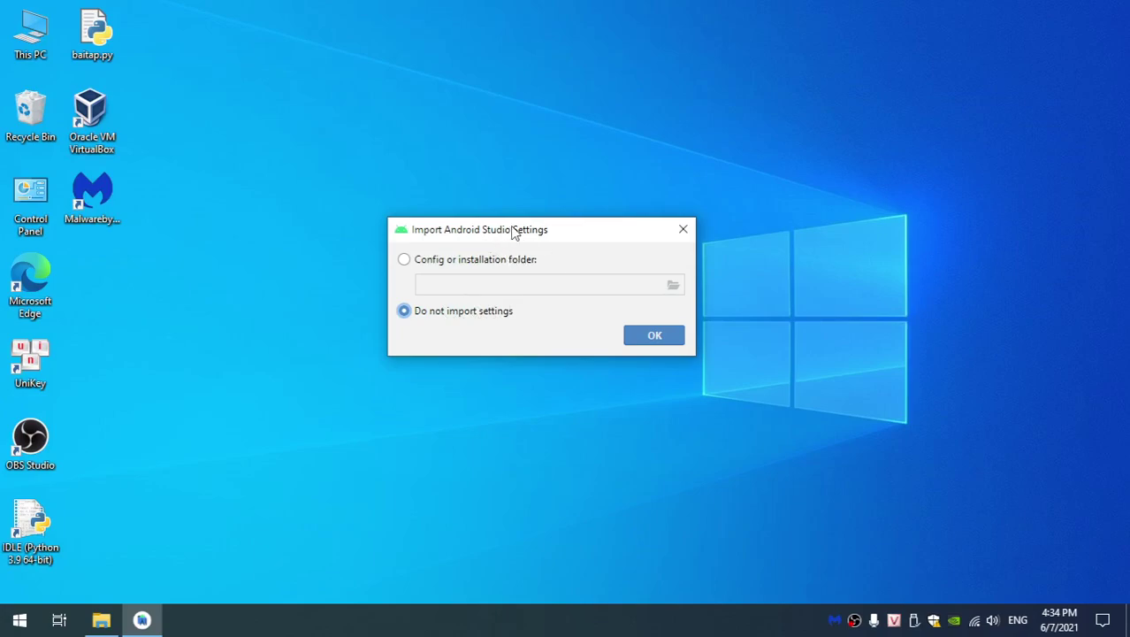
click(640, 335)
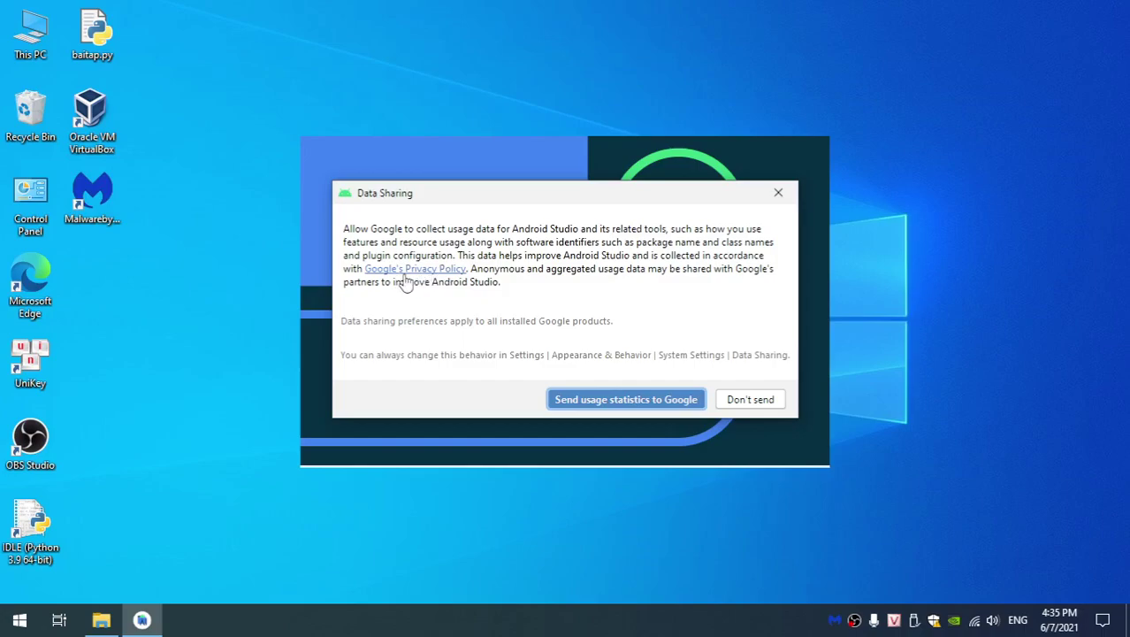
Step: Agree to send usage statistics to Google and accept the Standard install type in the setup wizard
click(626, 399)
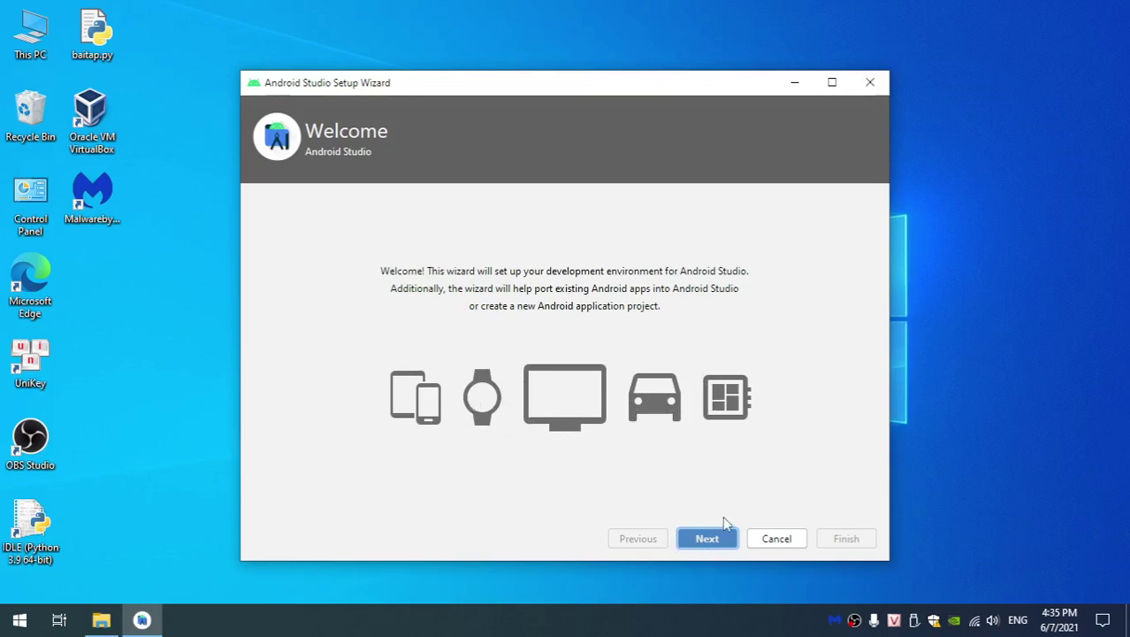
click(728, 542)
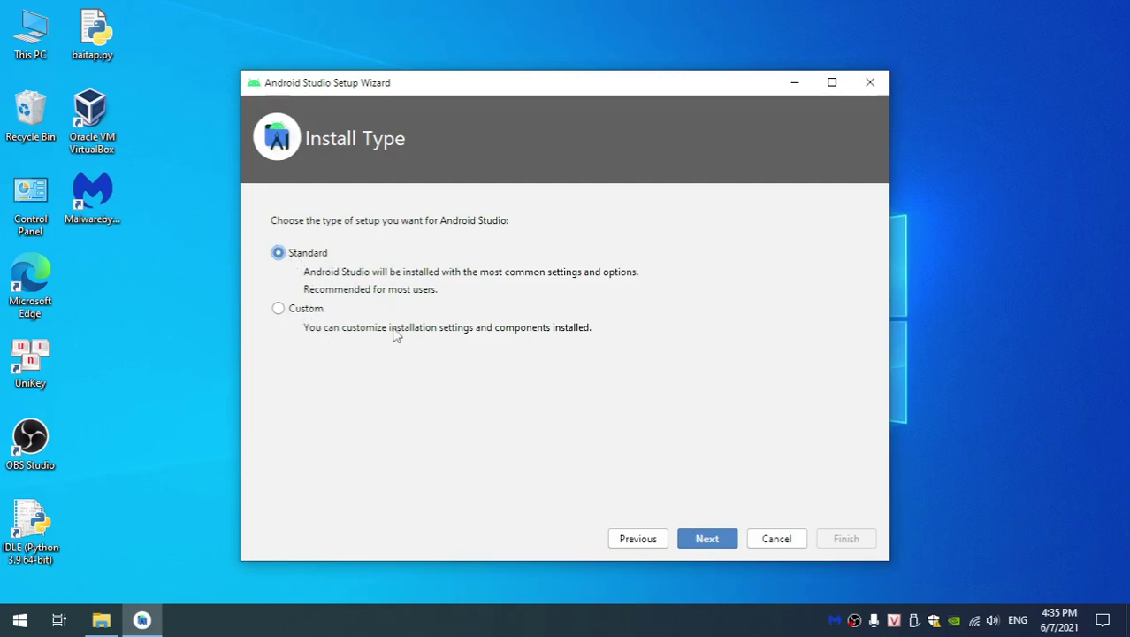
click(712, 541)
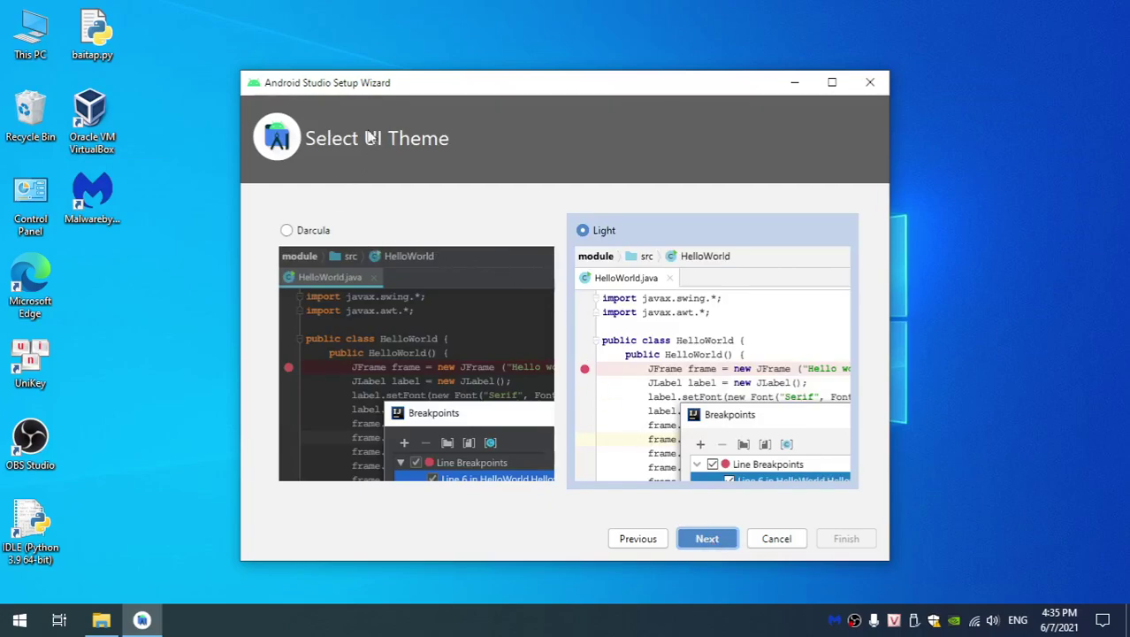
Step: Compare the Darcula and Light UI themes and continue with Light
click(288, 231)
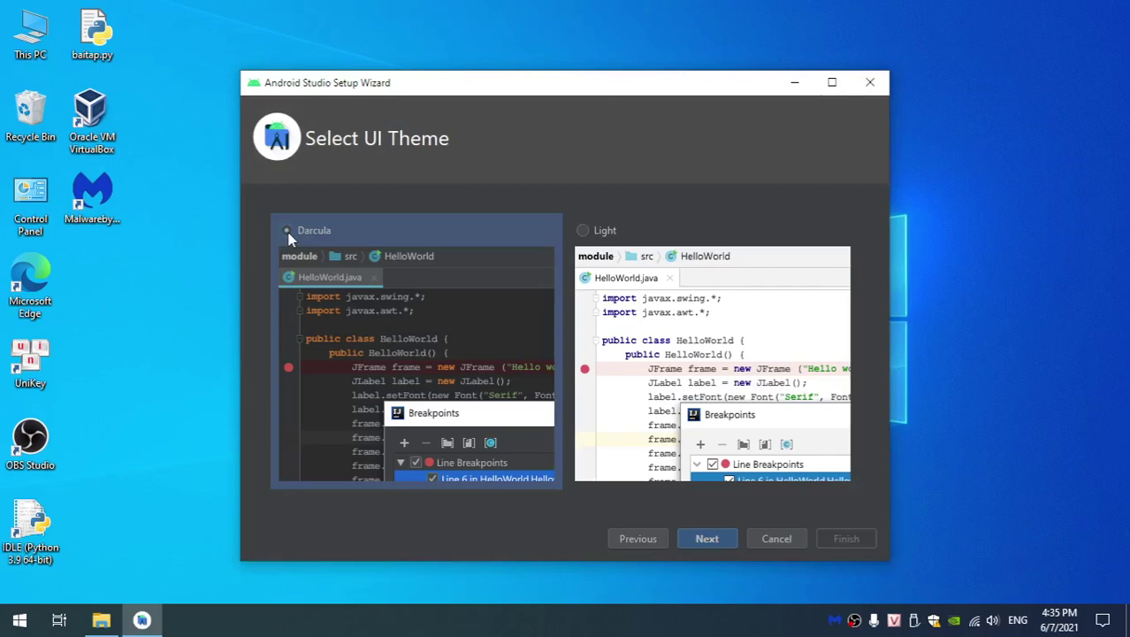
click(584, 230)
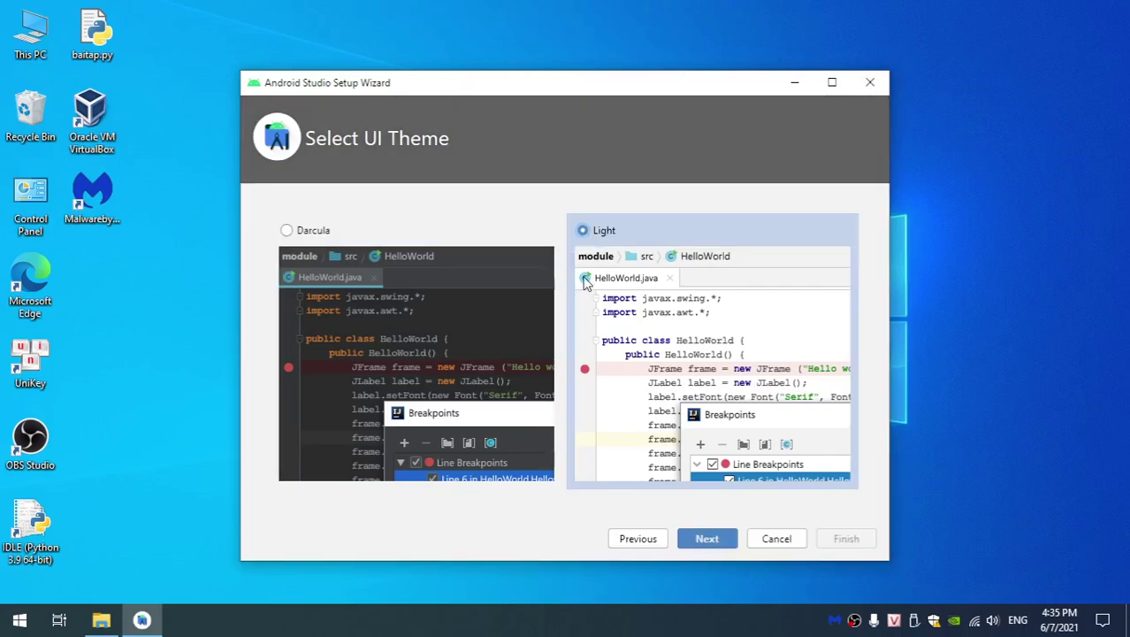
click(327, 236)
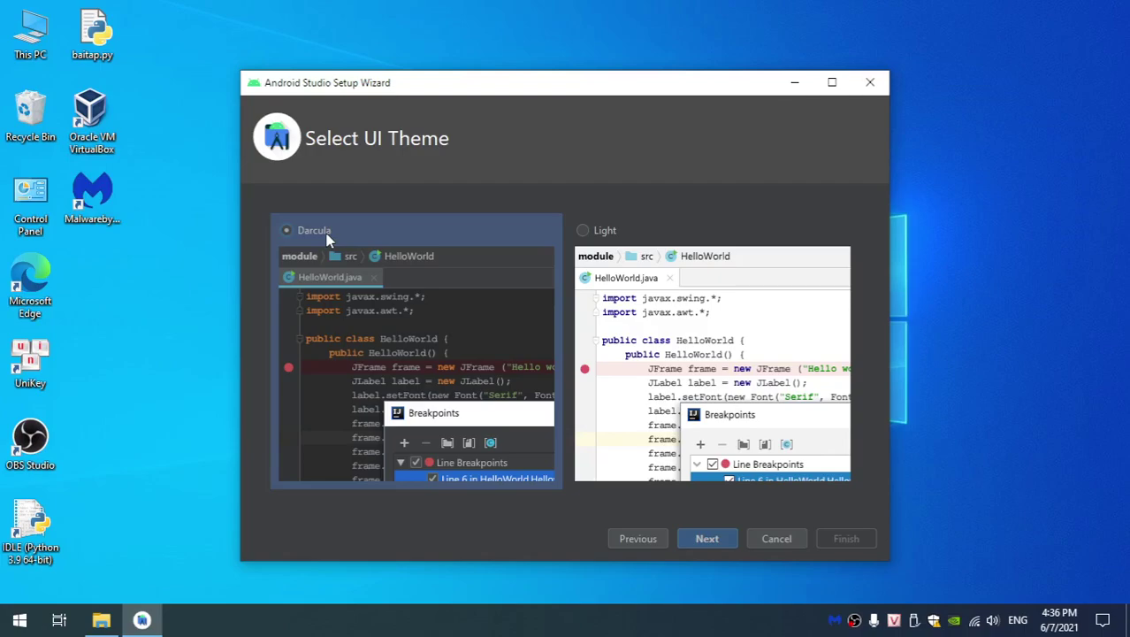
click(610, 233)
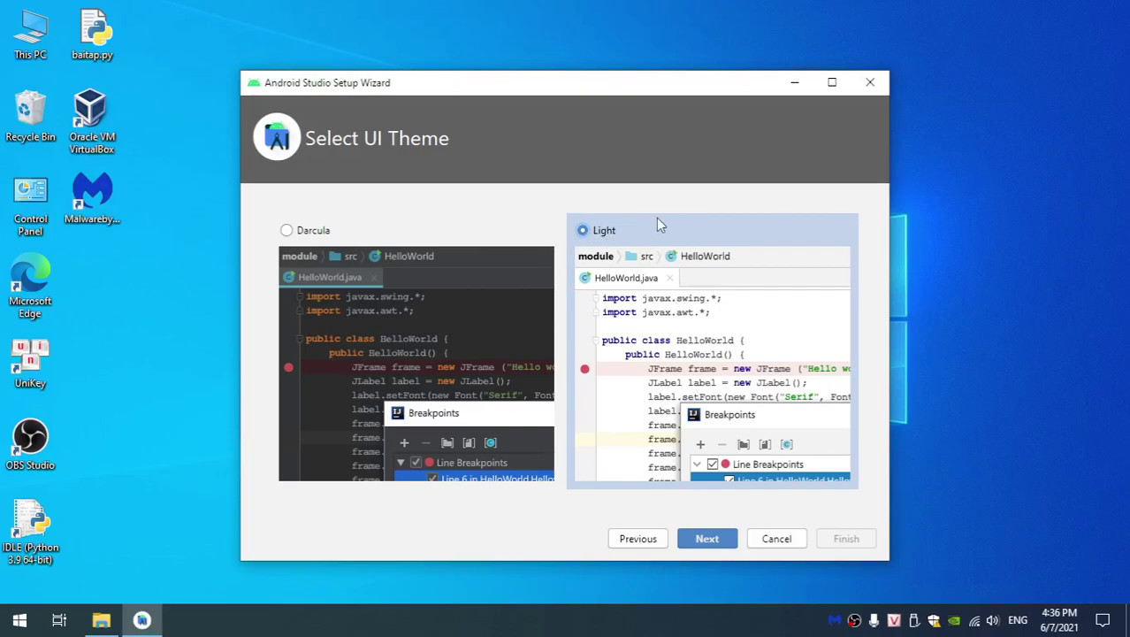
click(708, 539)
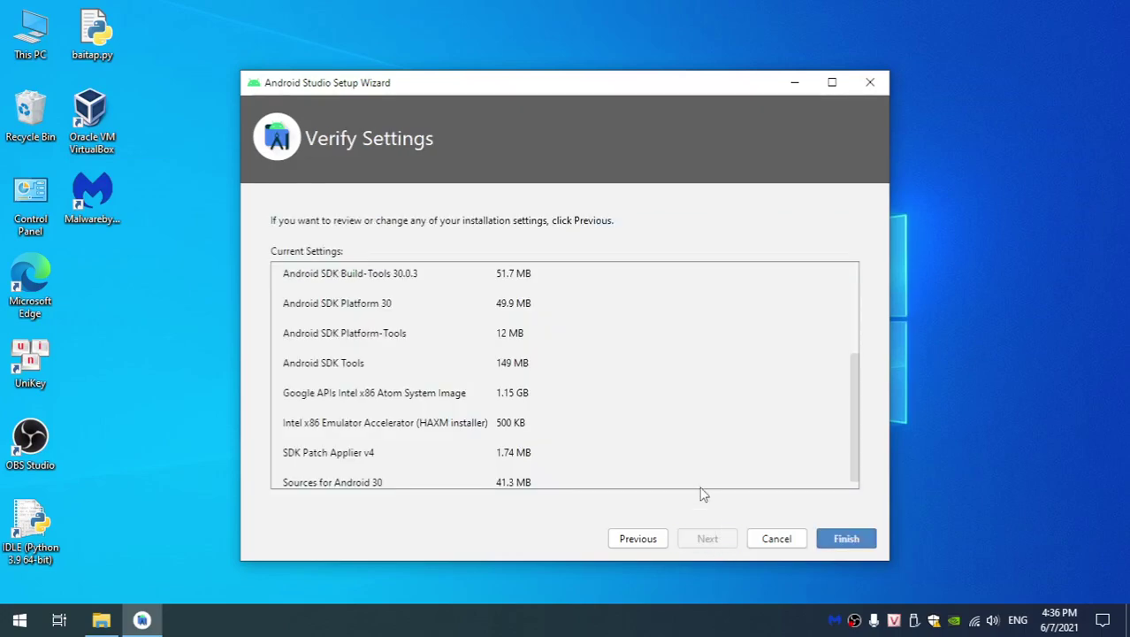
Step: Review the SDK folder, JDK location and components on the Verify Settings page, and start downloading the components
scroll(583, 396, up, 5)
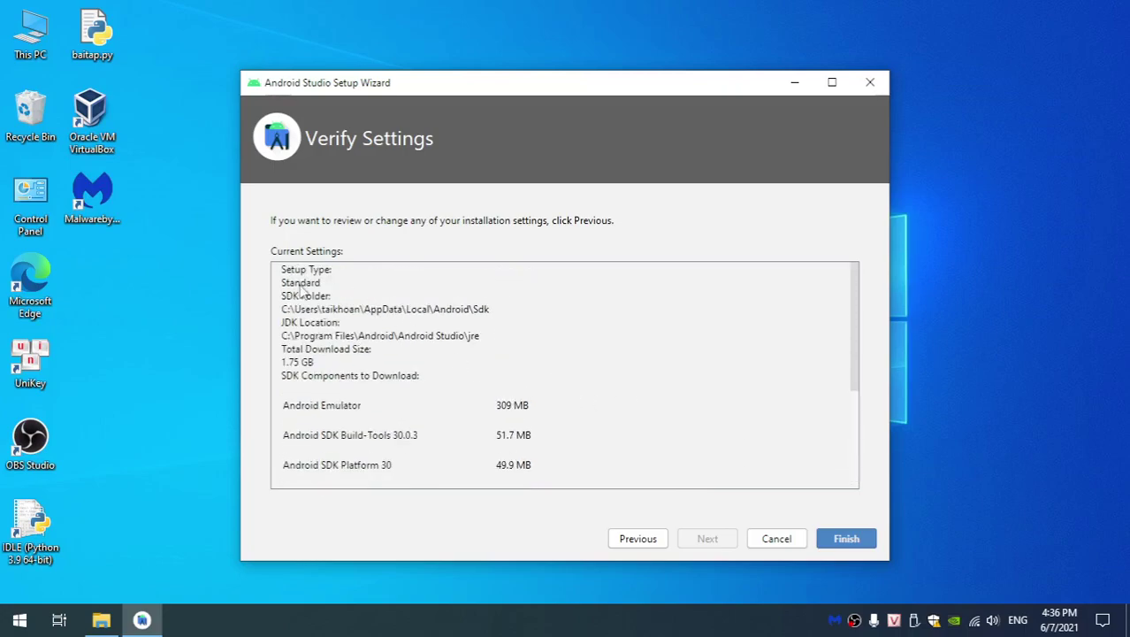
scroll(354, 309, down, 5)
scroll(450, 400, up, 5)
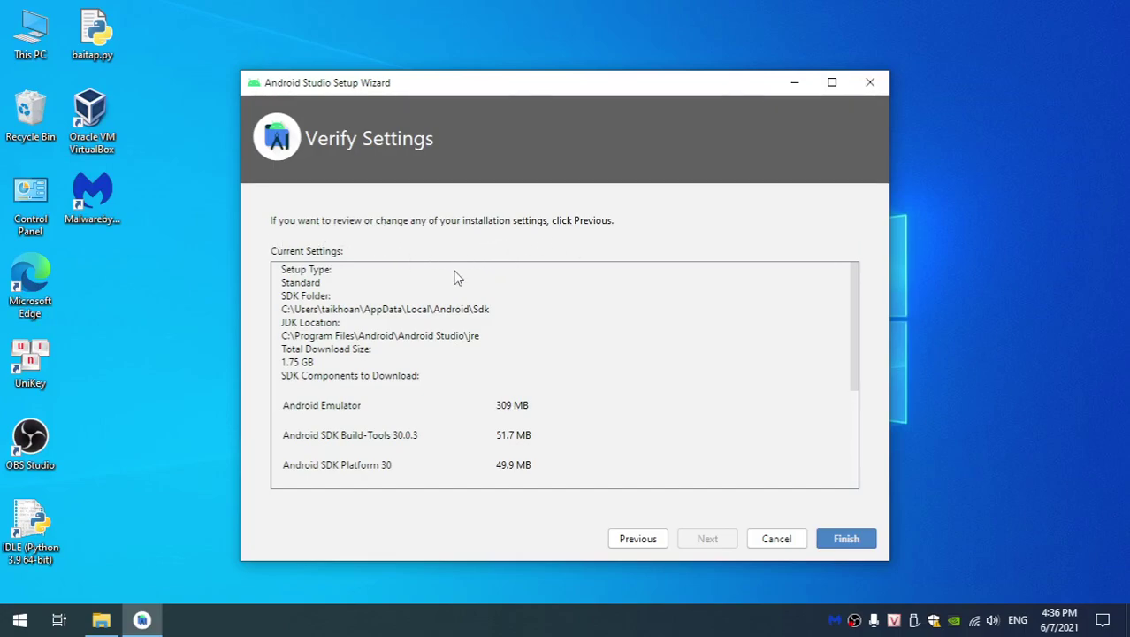
scroll(460, 292, down, 5)
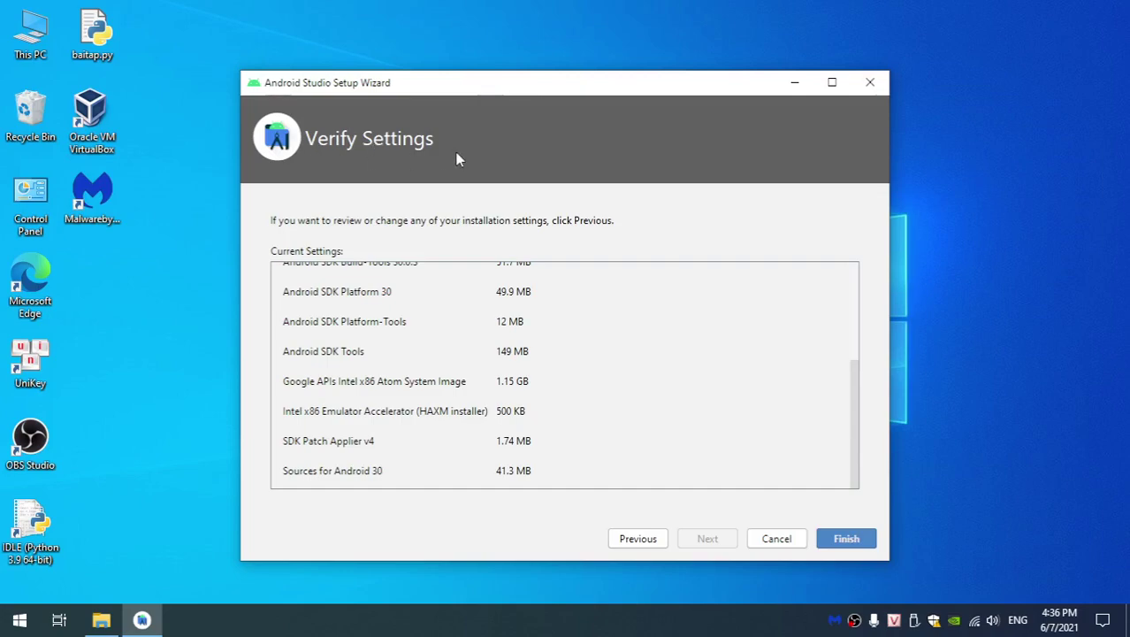
click(847, 539)
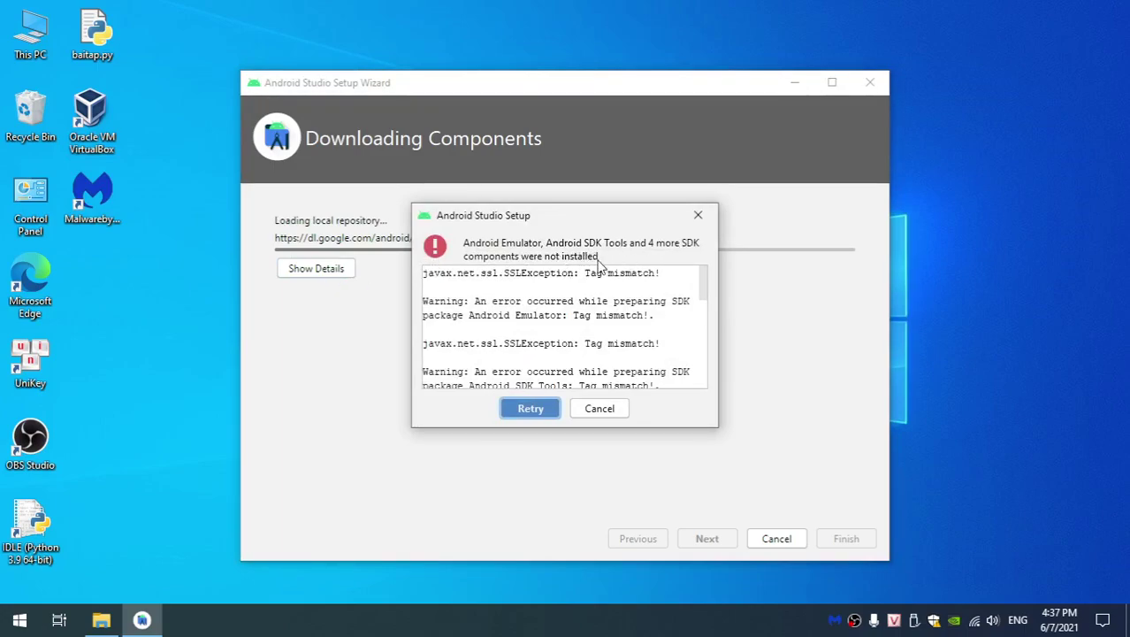
Step: Read through the SDK component installation errors and retry the download
scroll(584, 326, down, 4)
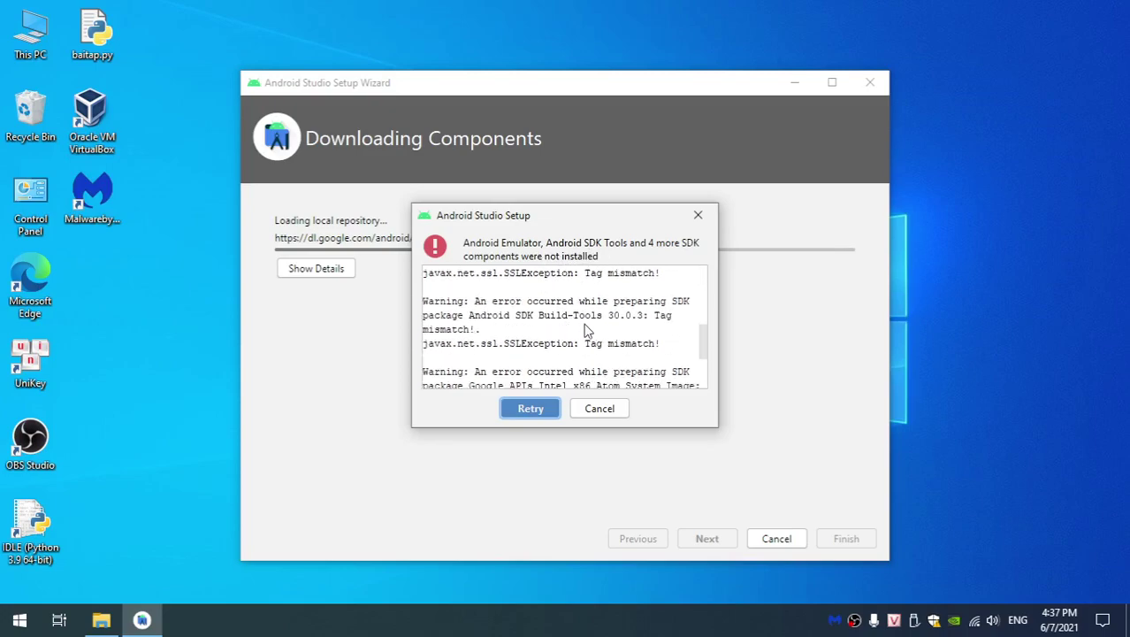
scroll(548, 366, down, 2)
scroll(585, 359, up, 5)
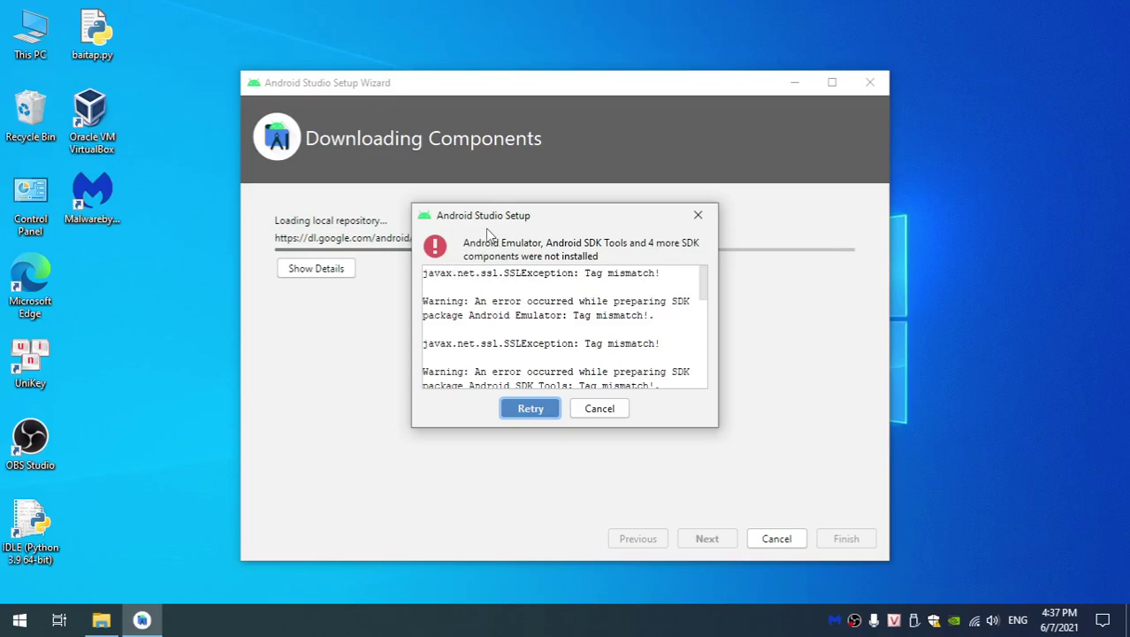
drag(497, 223, 609, 195)
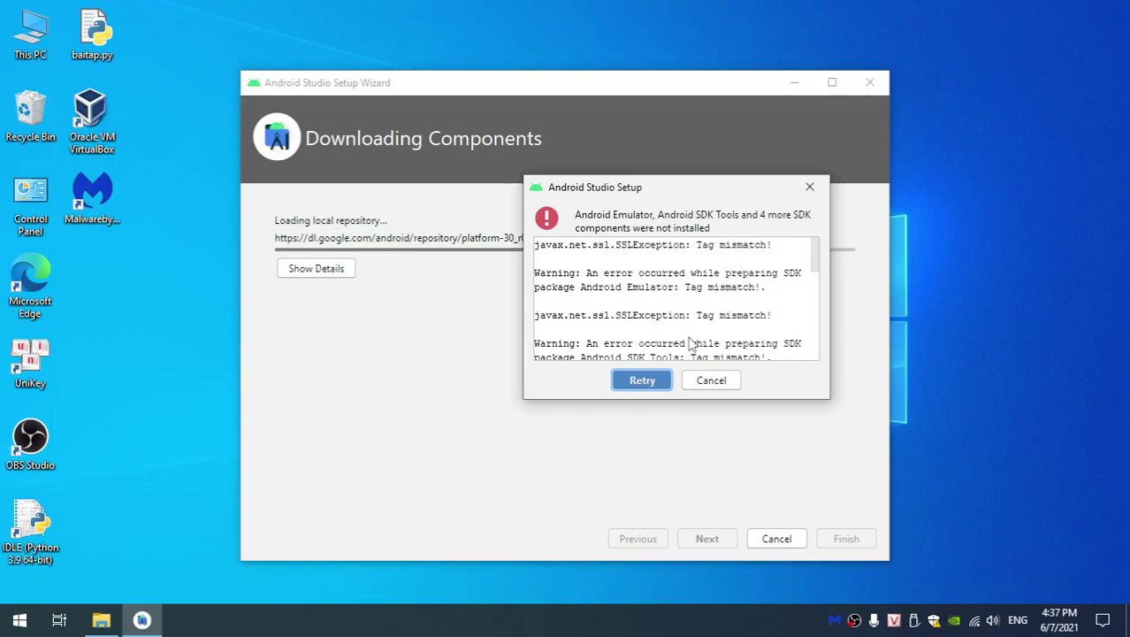
drag(709, 189, 647, 216)
click(577, 406)
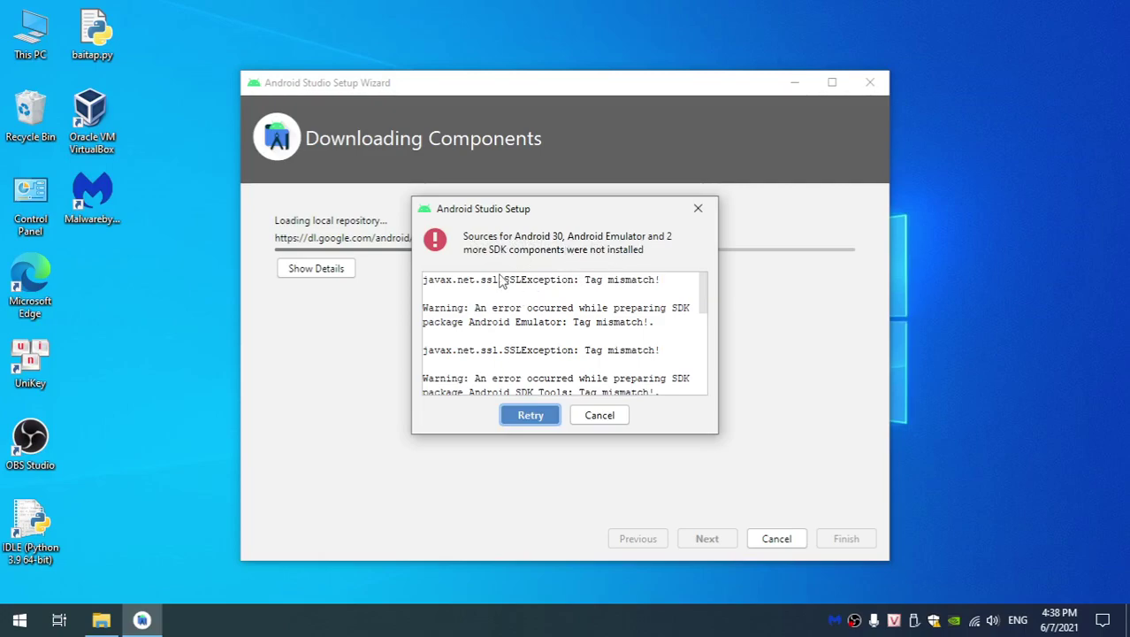
Step: Read the SDK installation errors and keep retrying the download of the missing components, including Android Emulator and Google APIs Intel x86 Atom System Image
click(531, 416)
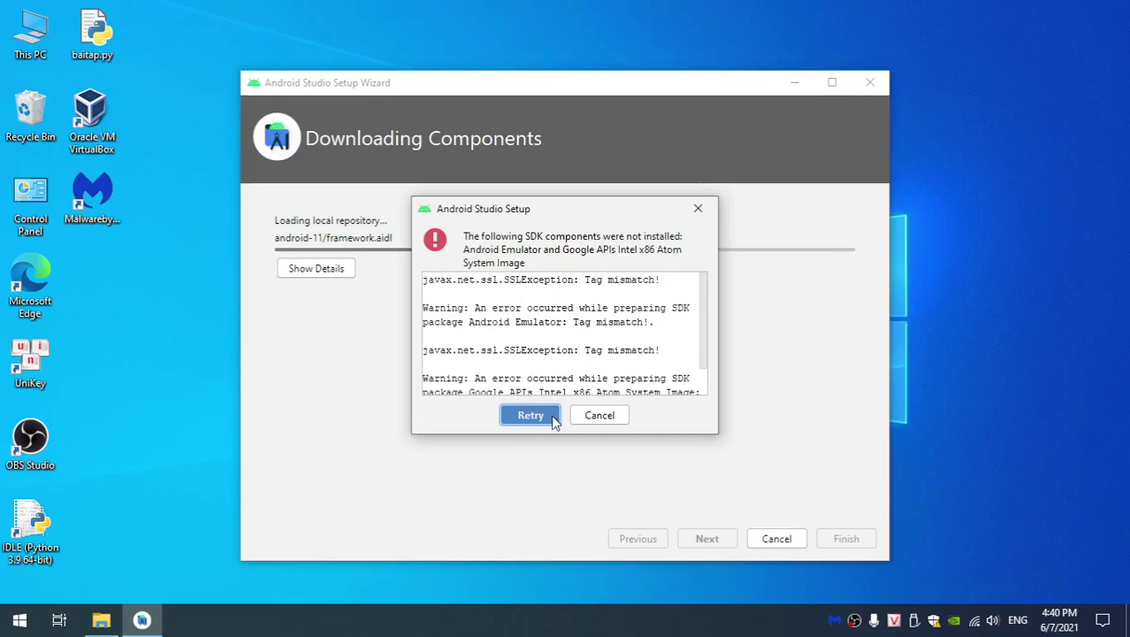
scroll(619, 350, down, 2)
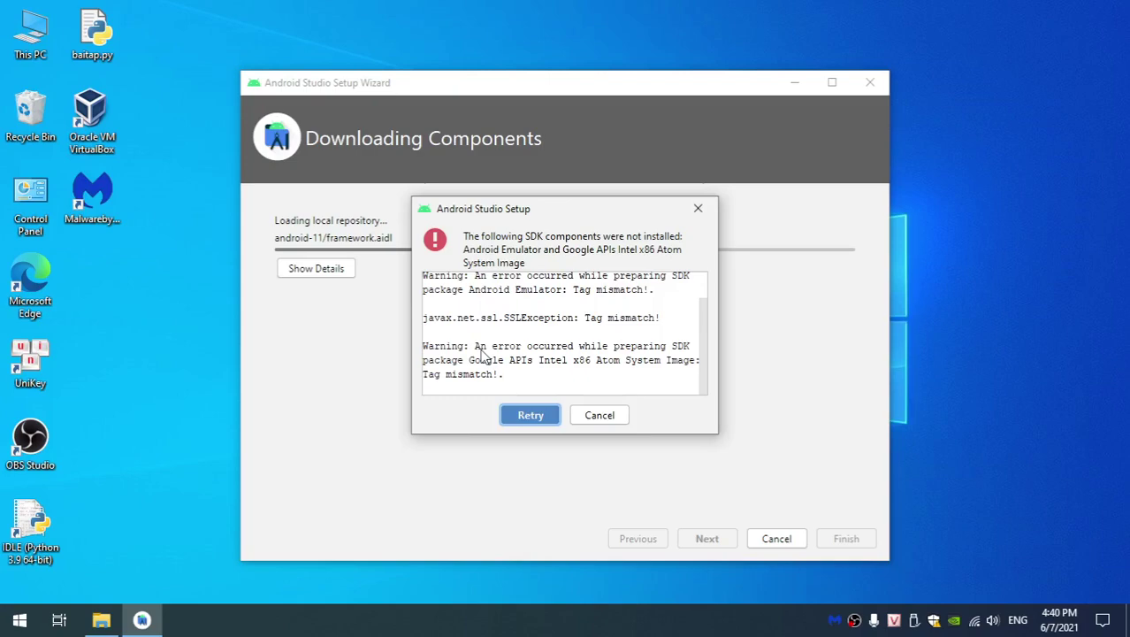
click(541, 413)
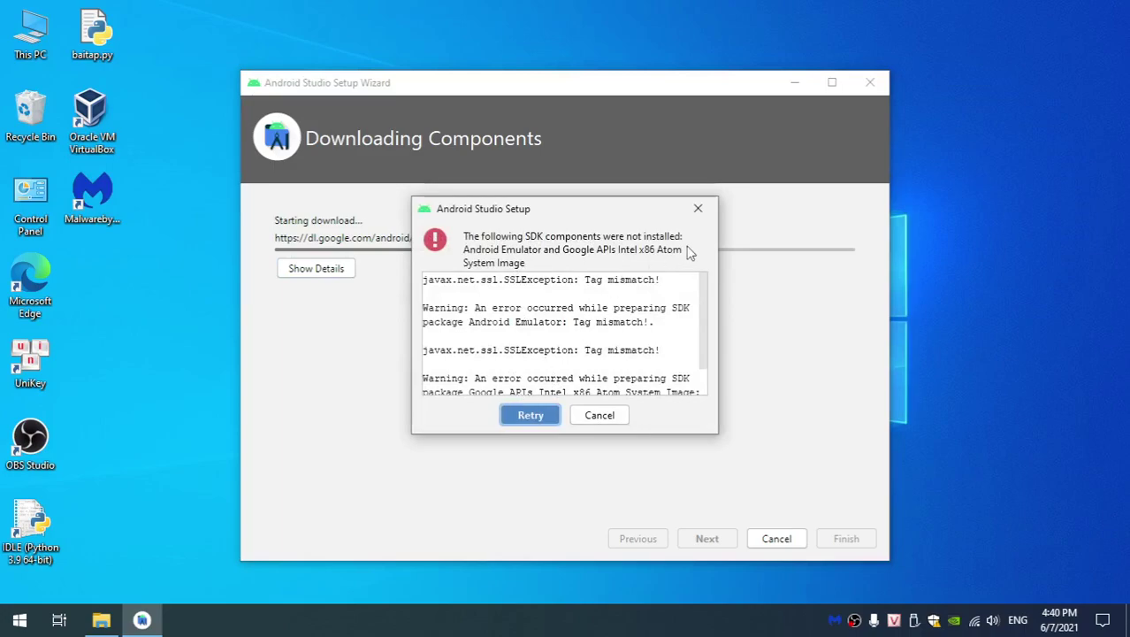
click(529, 416)
click(540, 415)
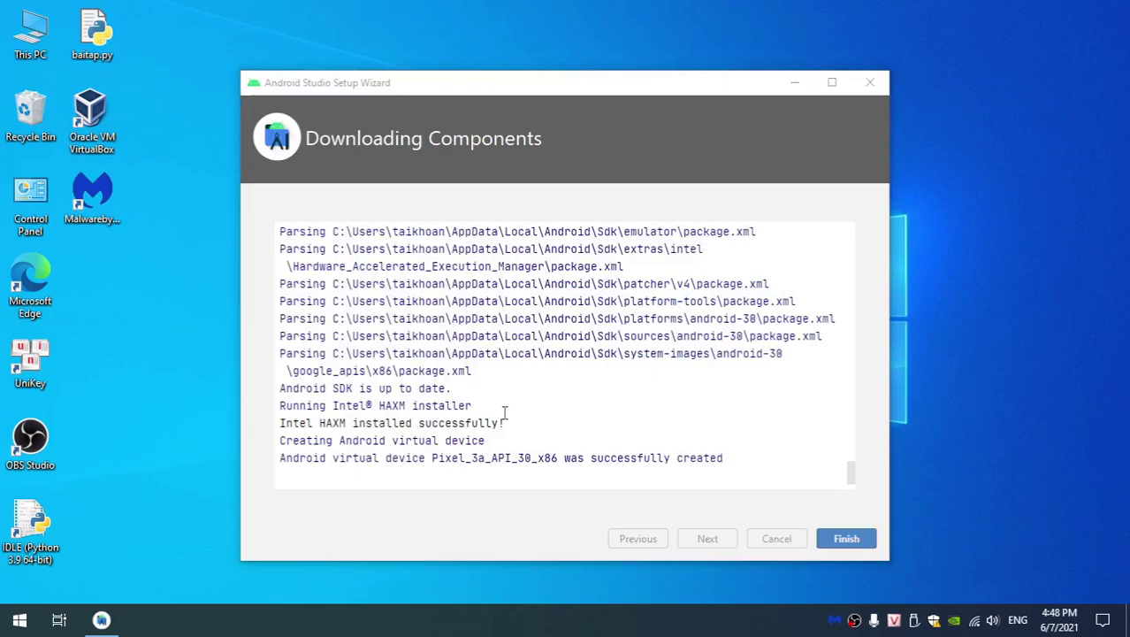
Step: Finish the setup wizard and close the Welcome to Android Studio window
click(849, 541)
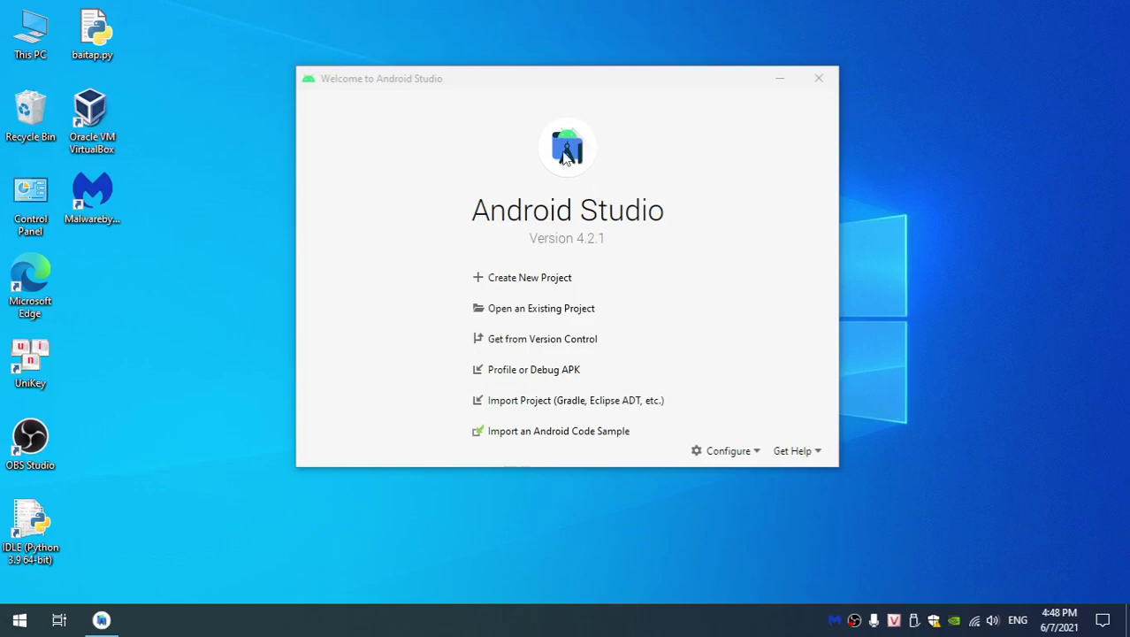
click(507, 85)
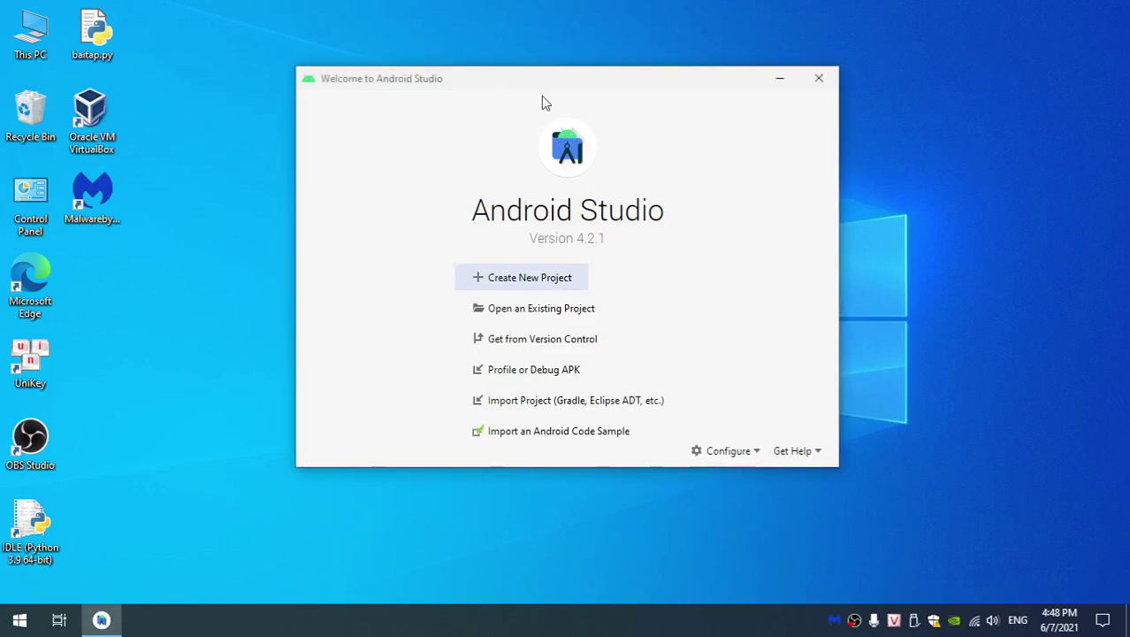
drag(503, 85, 498, 93)
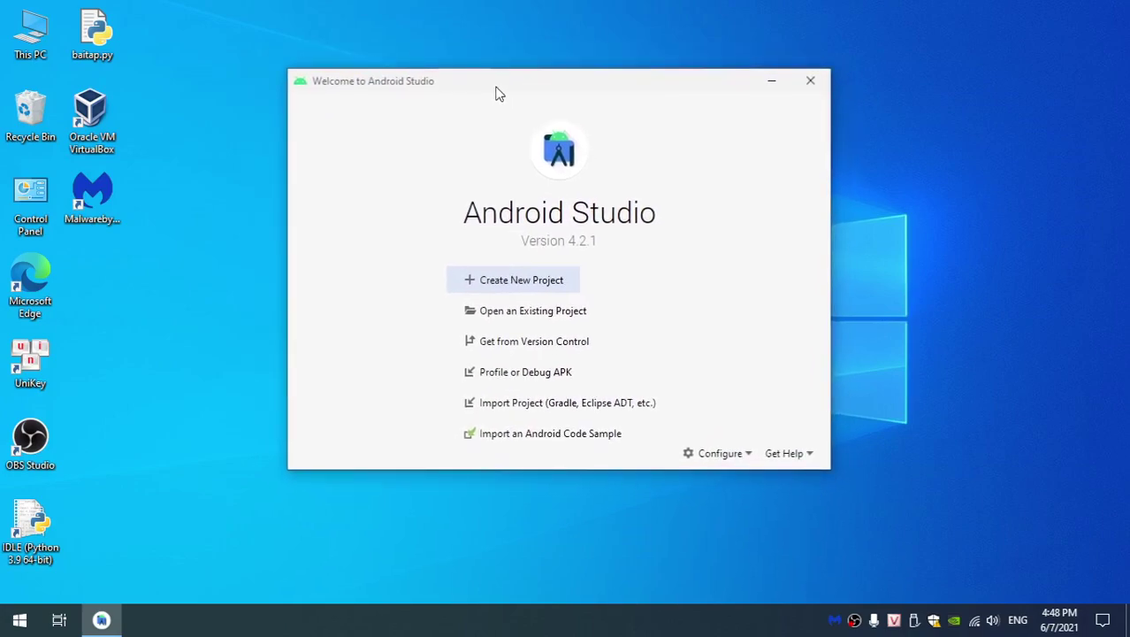
click(811, 81)
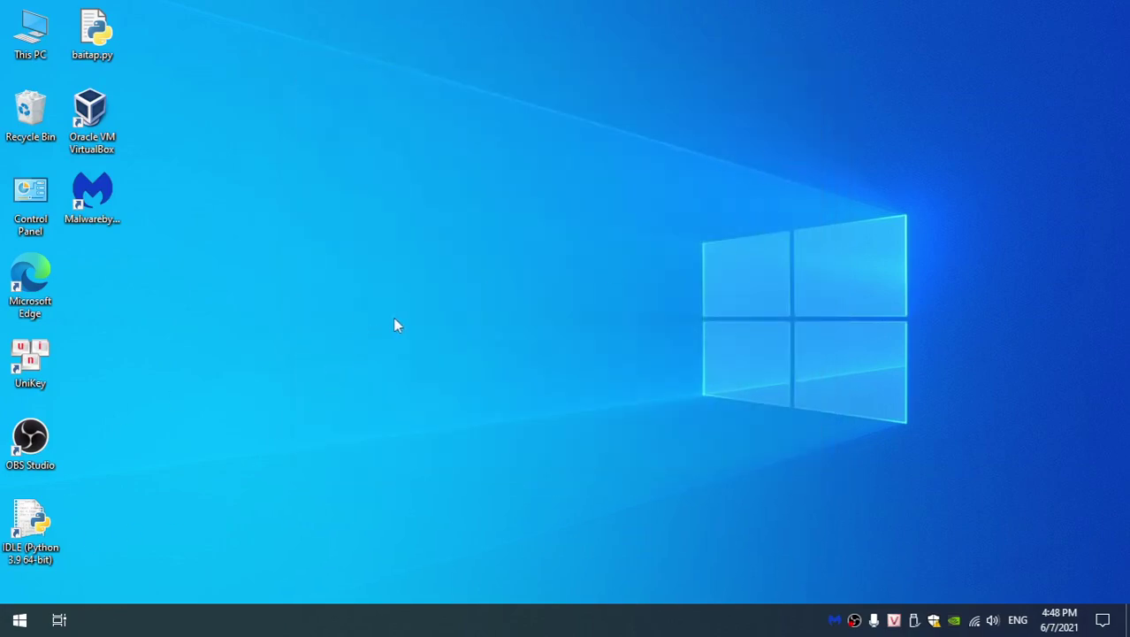
Step: Copy the Android Studio shortcut from its Start Menu program folder to the desktop
click(17, 619)
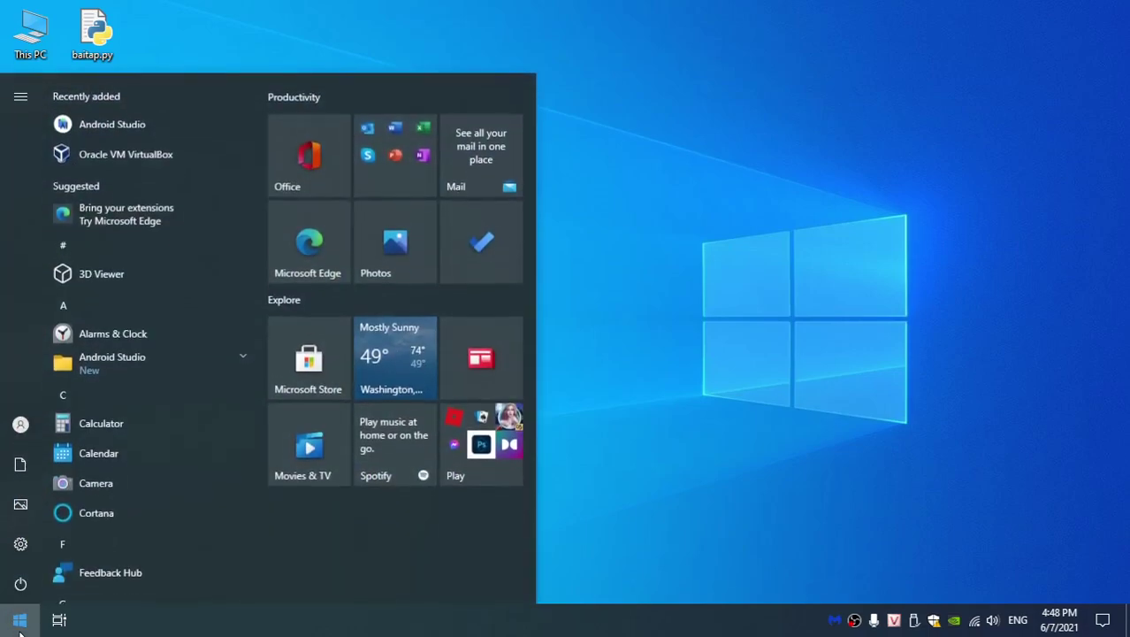
right_click(127, 128)
mouse_move(189, 171)
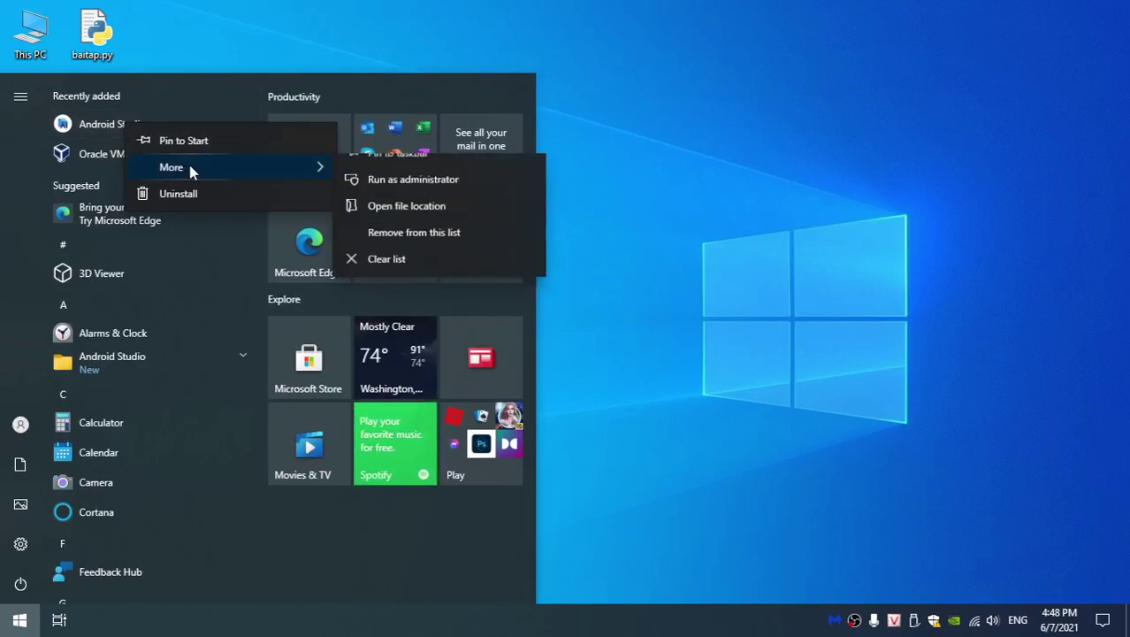
click(409, 229)
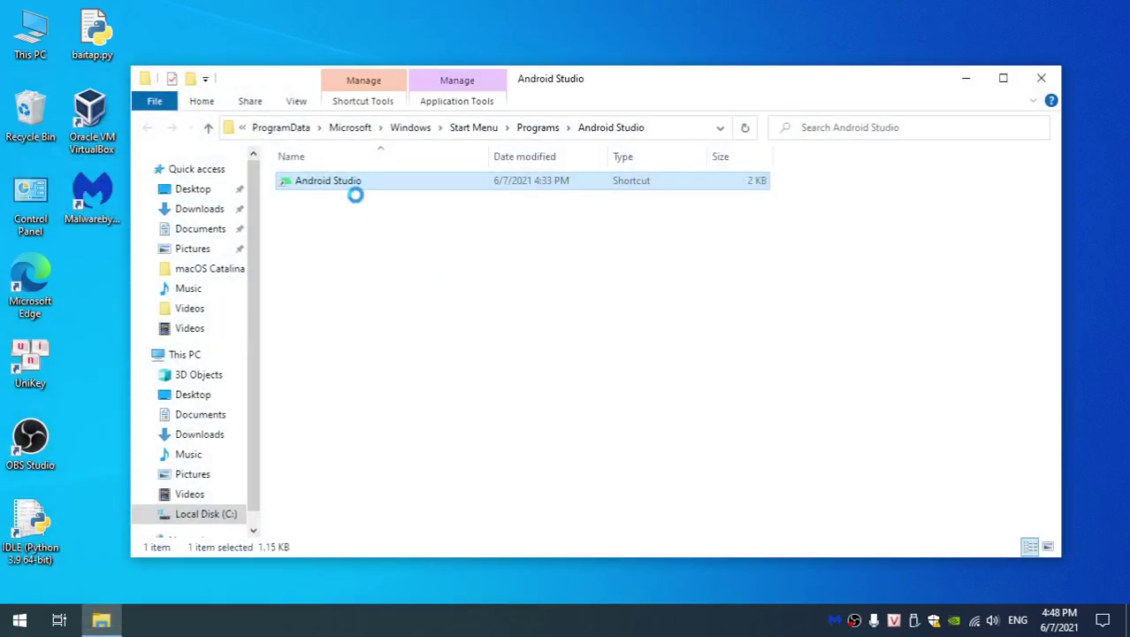
right_click(364, 345)
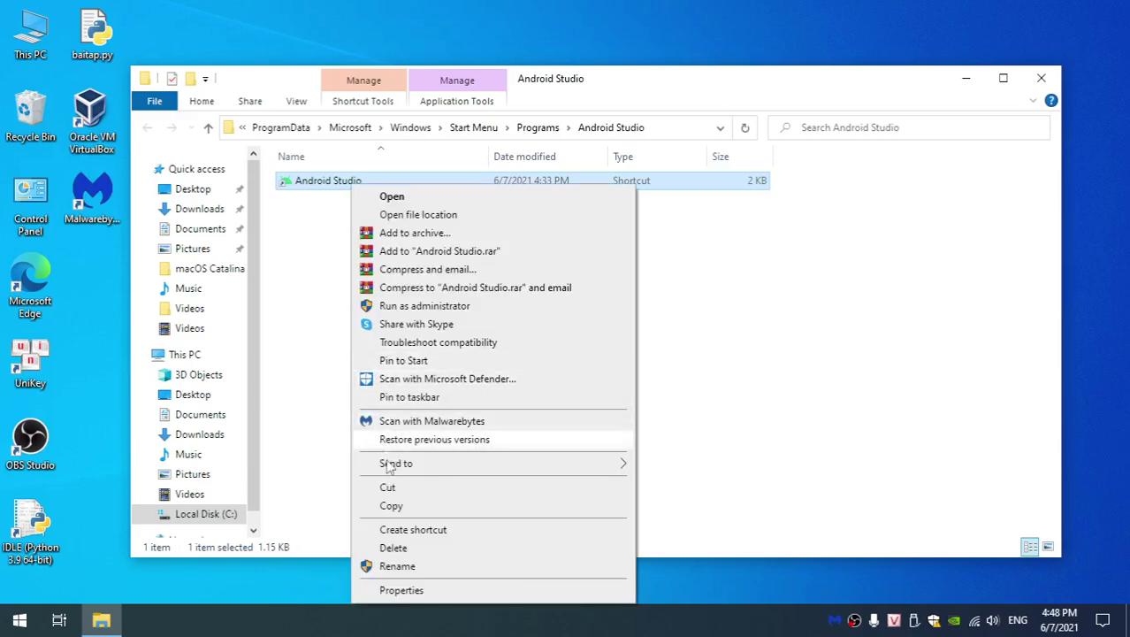
click(399, 512)
click(1041, 78)
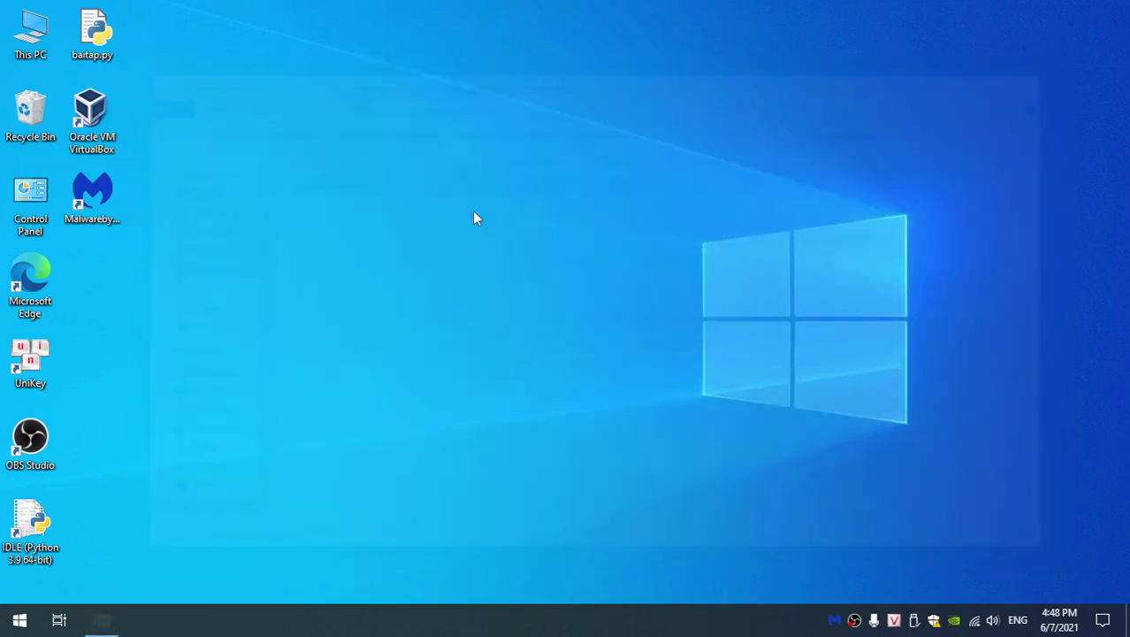
right_click(94, 301)
click(138, 371)
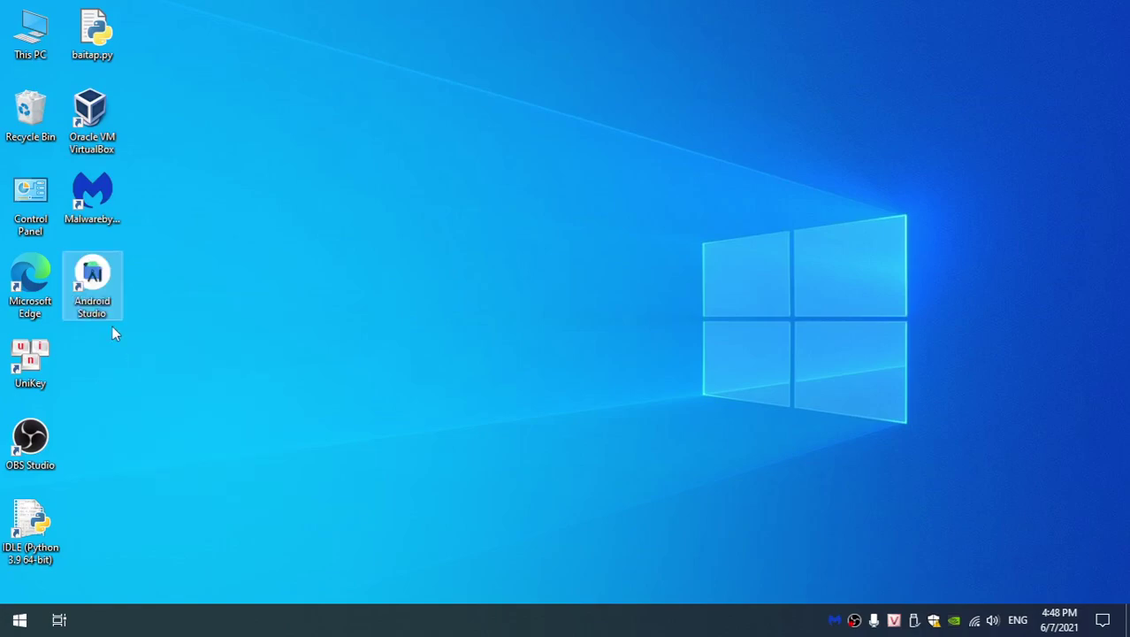
Step: Launch Android Studio from its desktop shortcut and start creating a new project
double_click(93, 281)
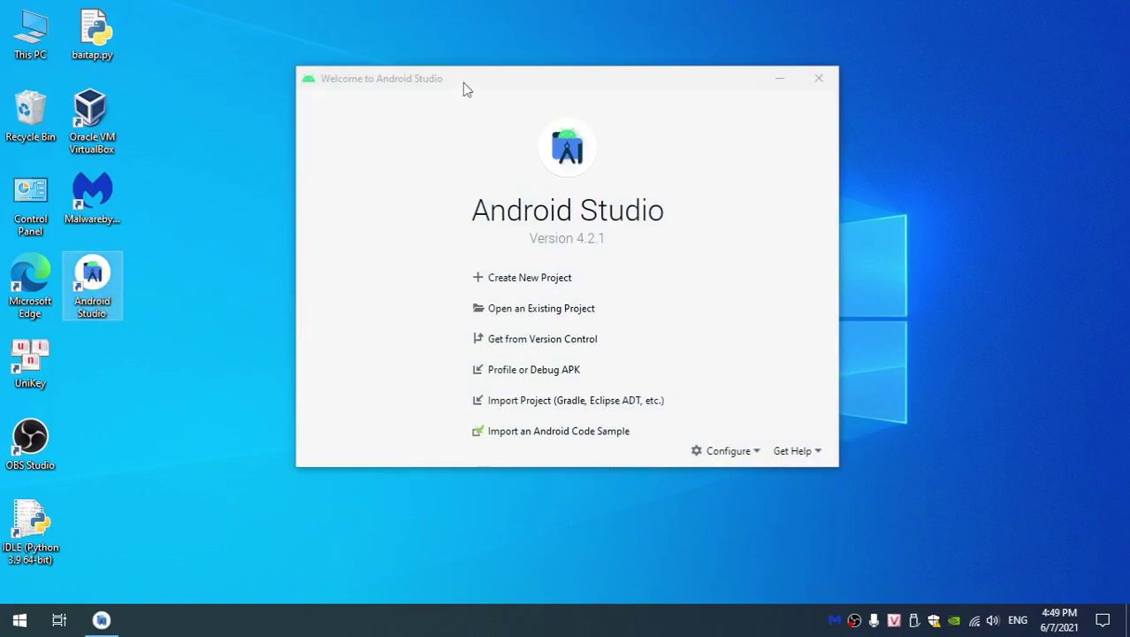
click(463, 83)
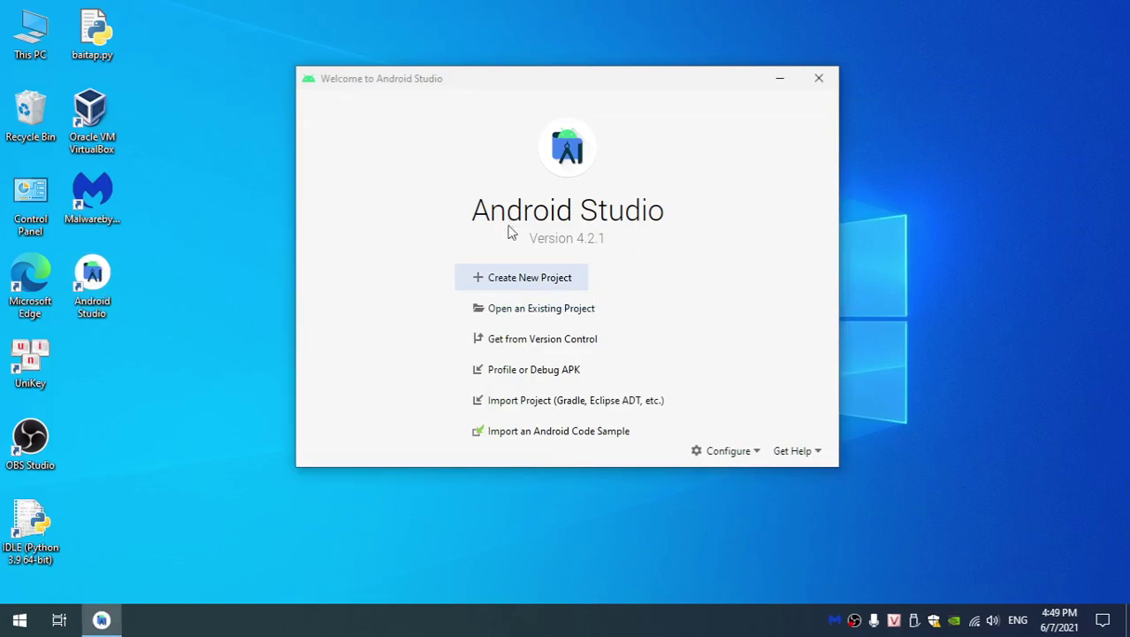
click(542, 288)
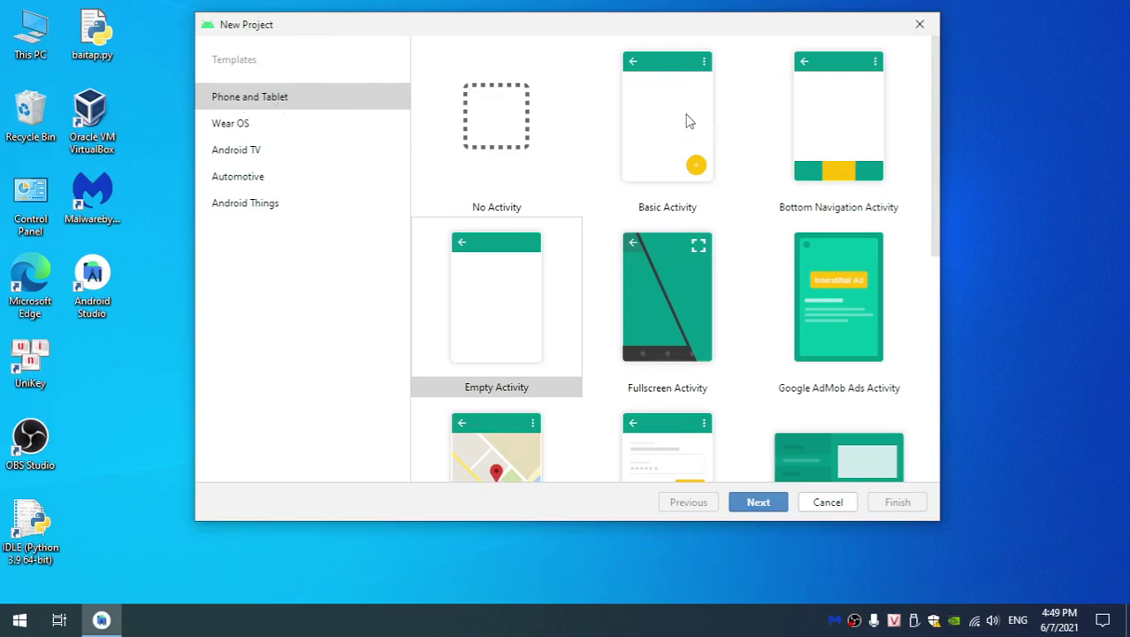
Step: Browse the Phone and Tablet templates and select Basic Activity for the new project
scroll(827, 283, down, 3)
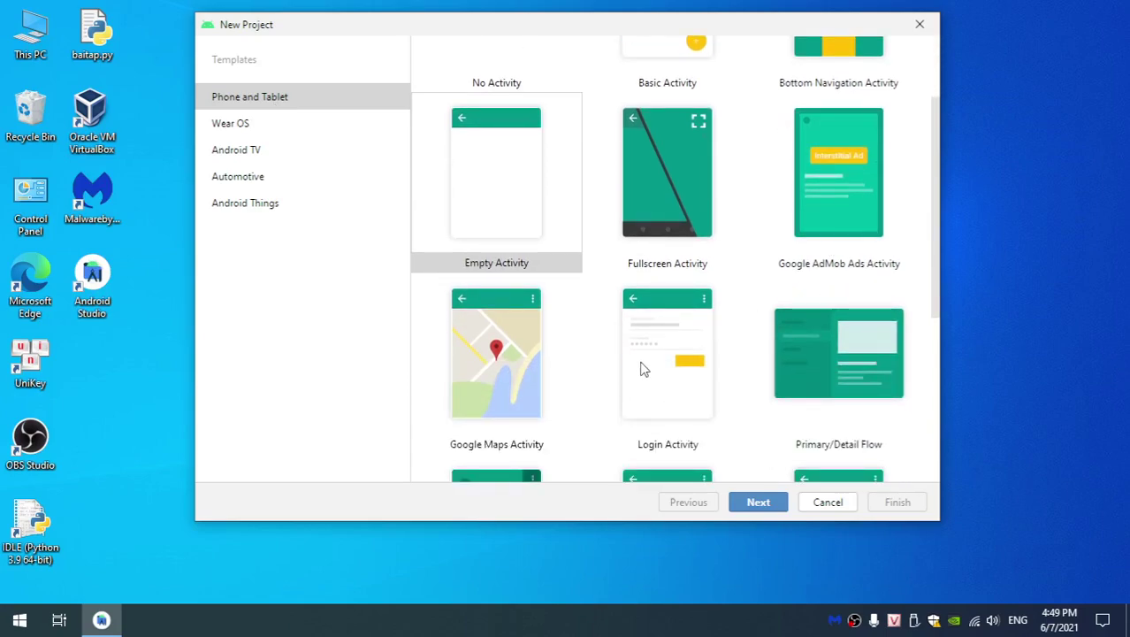
scroll(690, 376, down, 4)
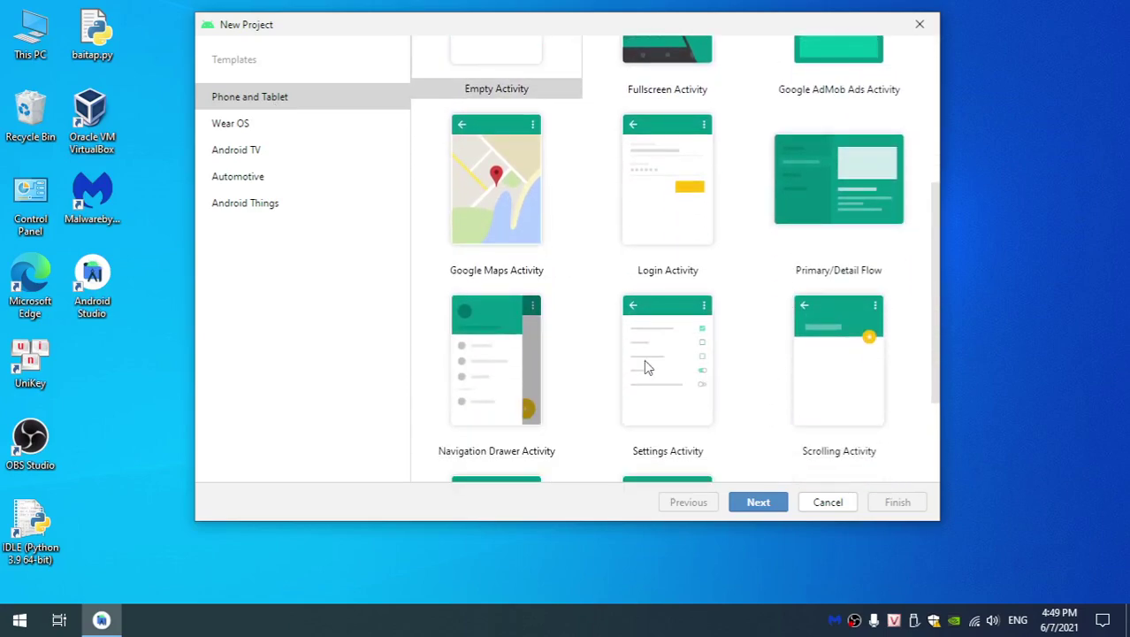
scroll(755, 363, down, 3)
scroll(663, 333, up, 2)
scroll(667, 336, up, 8)
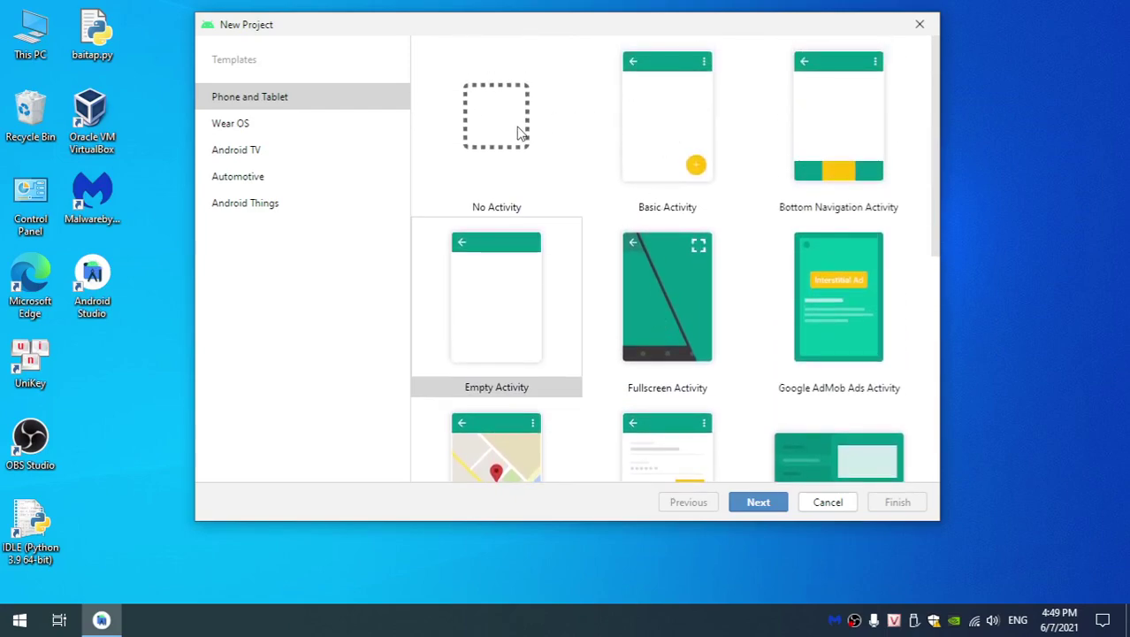
click(654, 129)
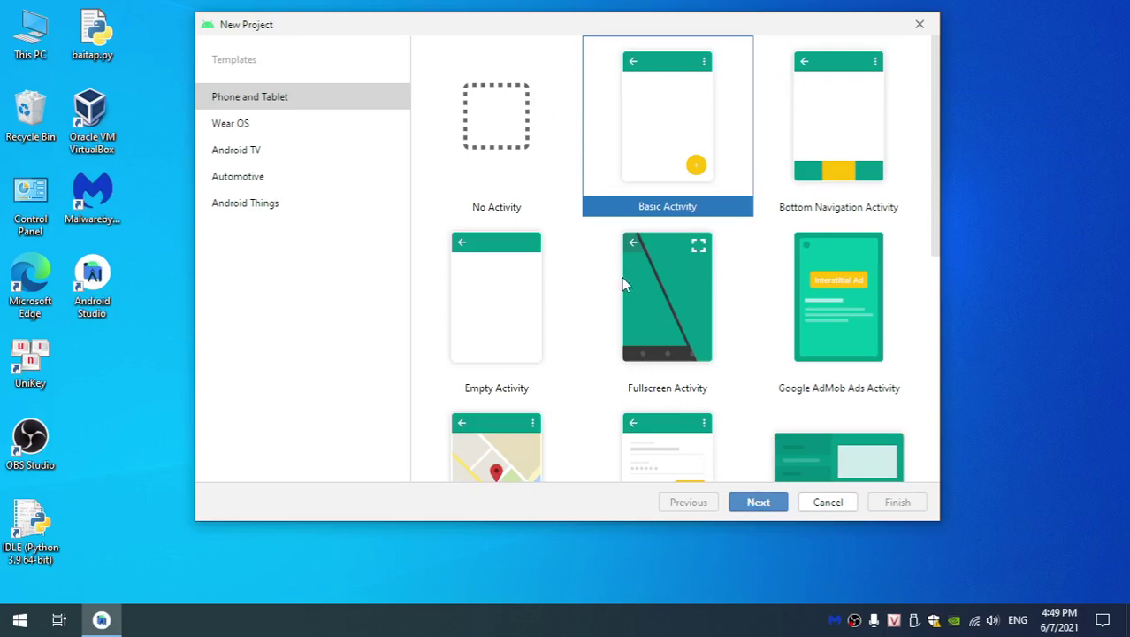
Step: Look over the remaining templates down to Native C++ and continue with the Basic Activity template
scroll(537, 285, down, 2)
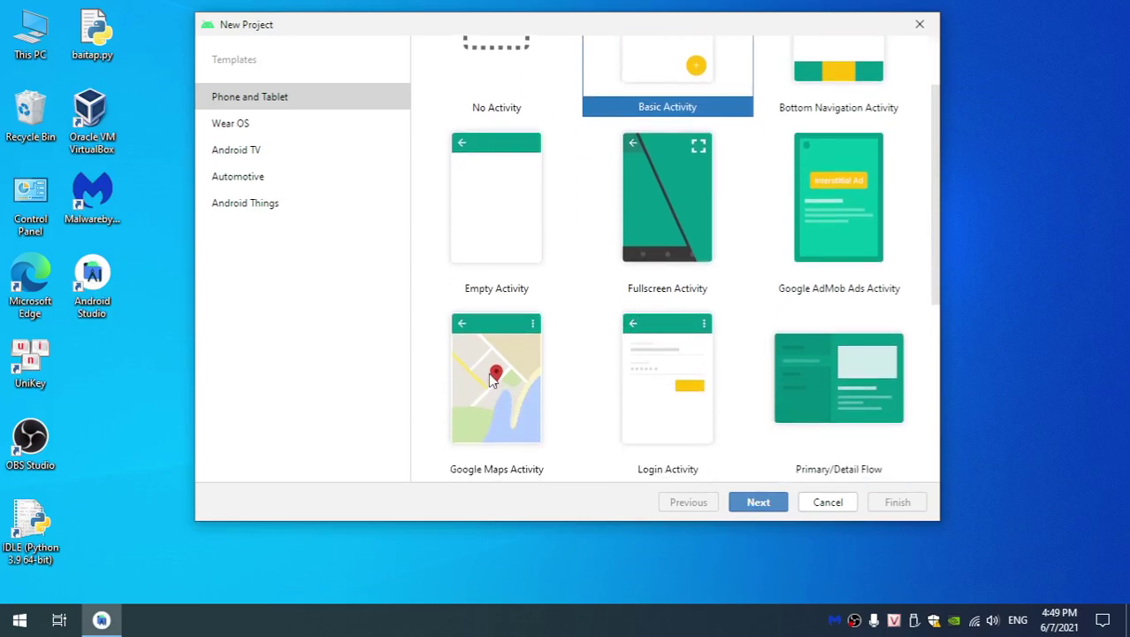
scroll(496, 376, down, 2)
scroll(878, 343, down, 3)
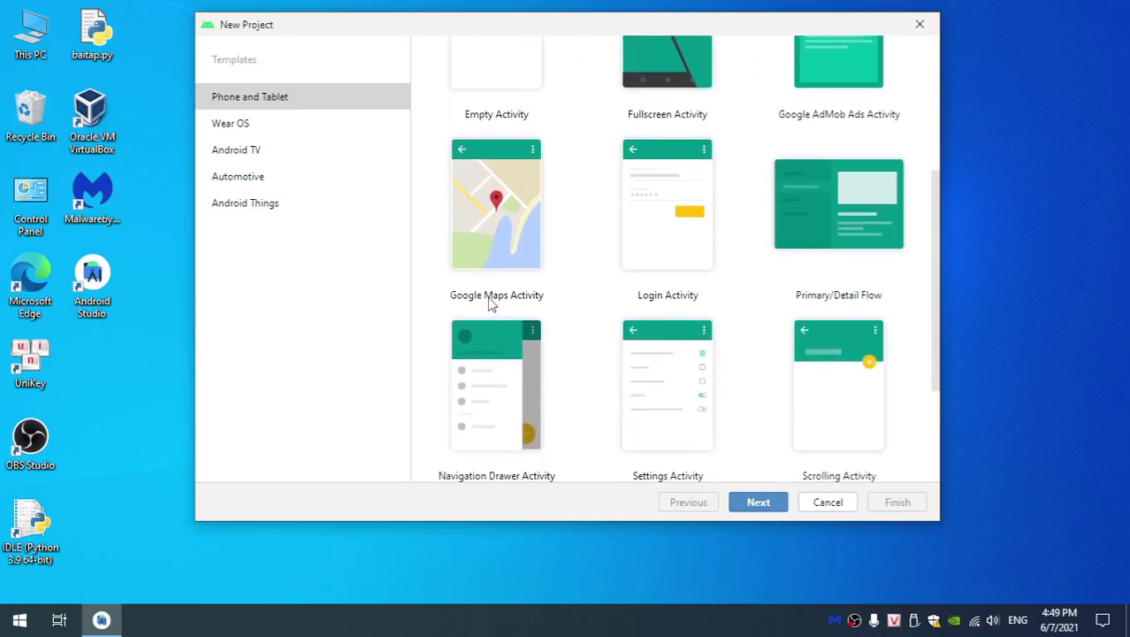
scroll(602, 329, down, 3)
scroll(682, 208, up, 1)
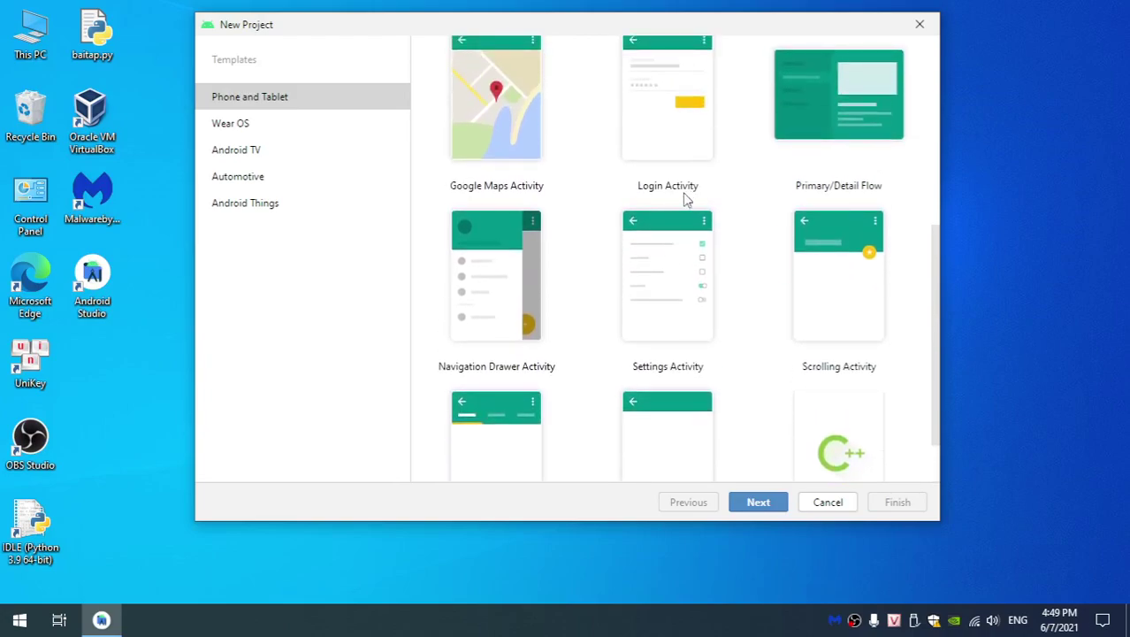
scroll(509, 322, down, 1)
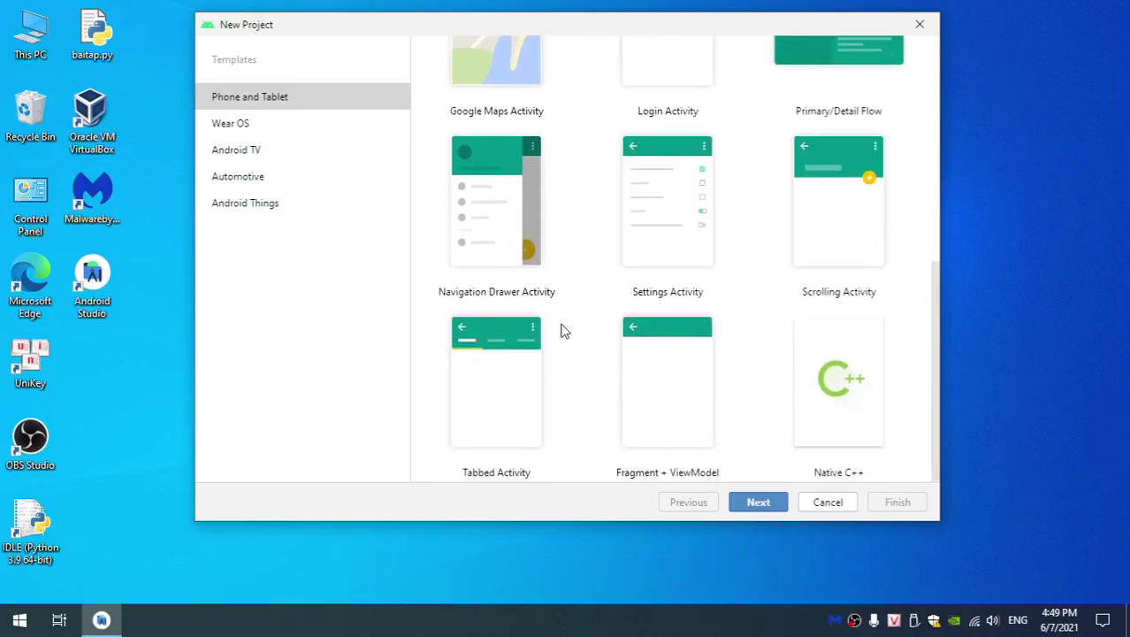
scroll(785, 354, up, 5)
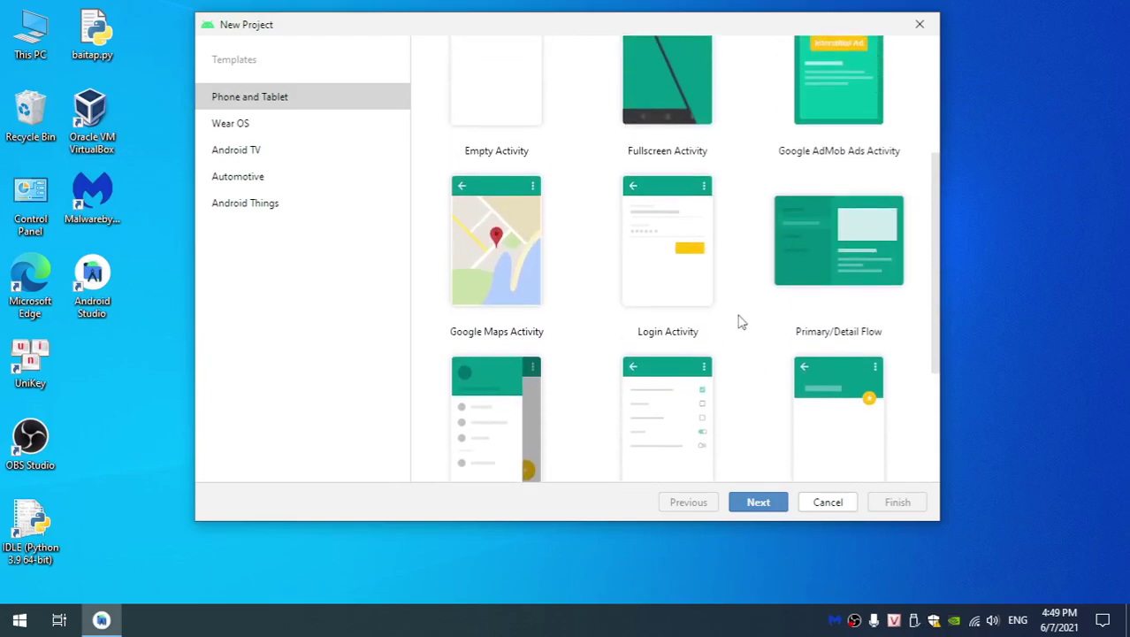
scroll(713, 172, up, 2)
scroll(649, 146, up, 1)
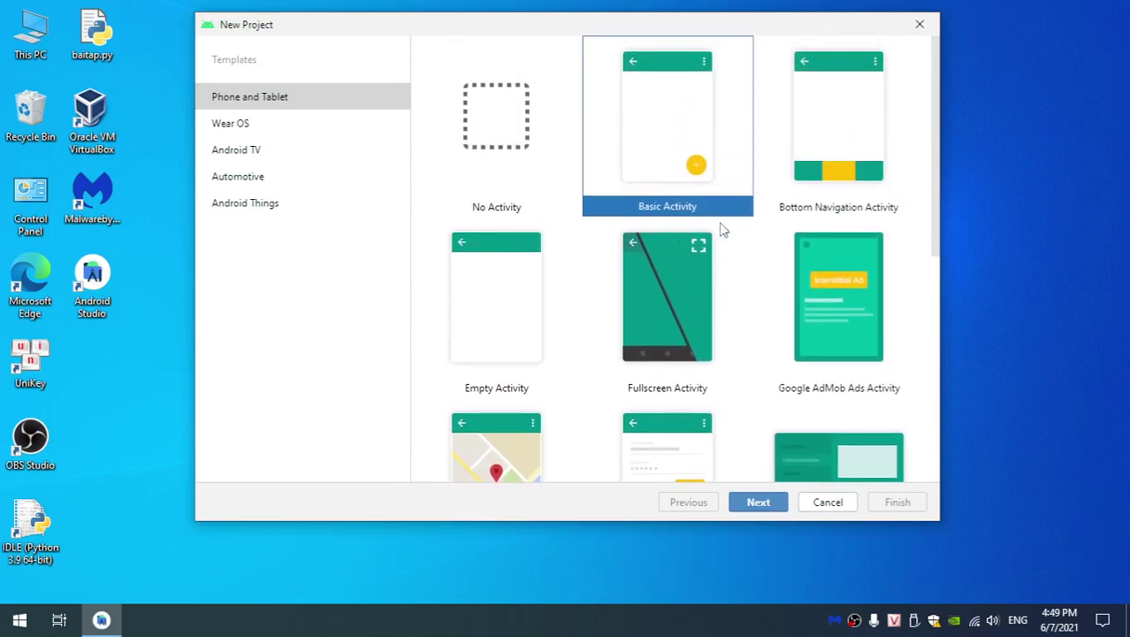
click(759, 502)
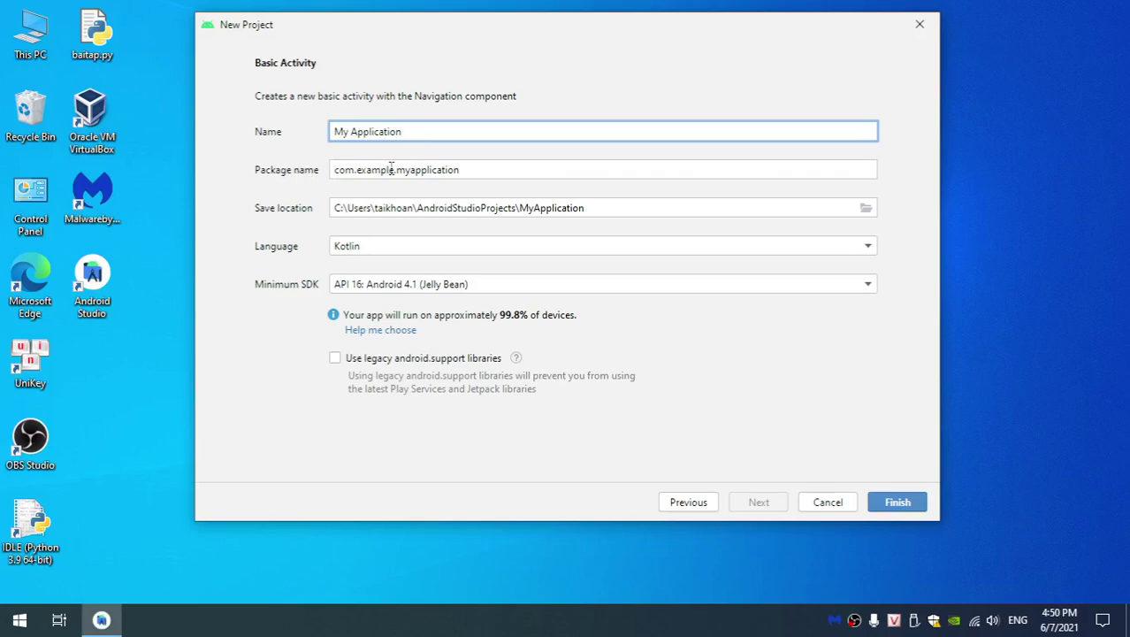
Step: Examine the full default package name of the new Basic Activity project and its parts
click(466, 169)
drag(466, 169, 337, 180)
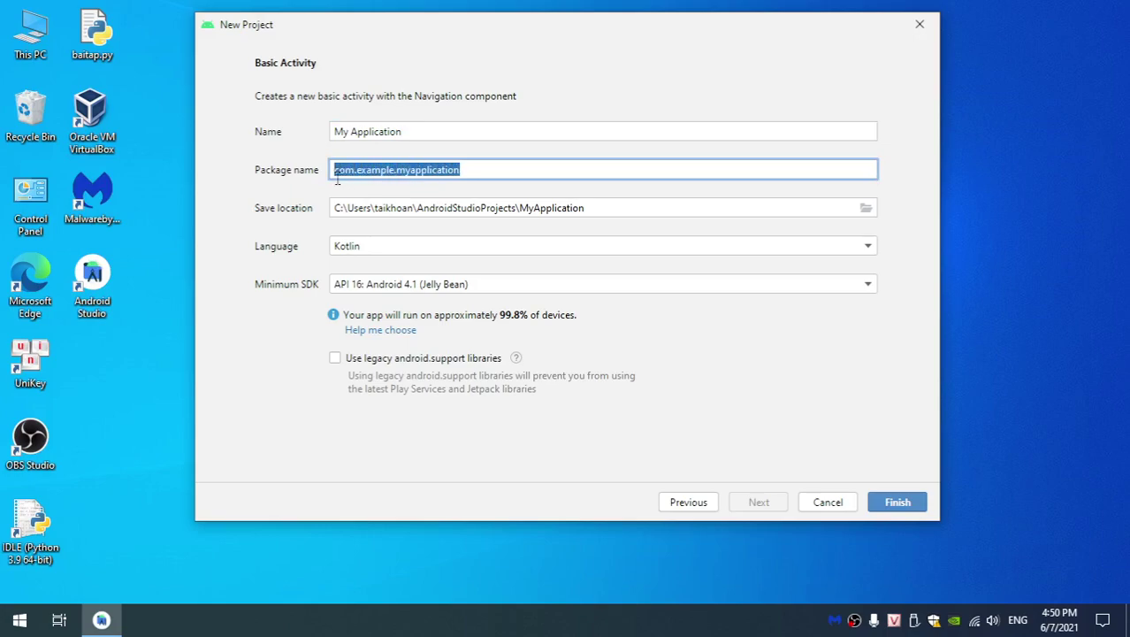
click(367, 167)
double_click(380, 168)
click(455, 169)
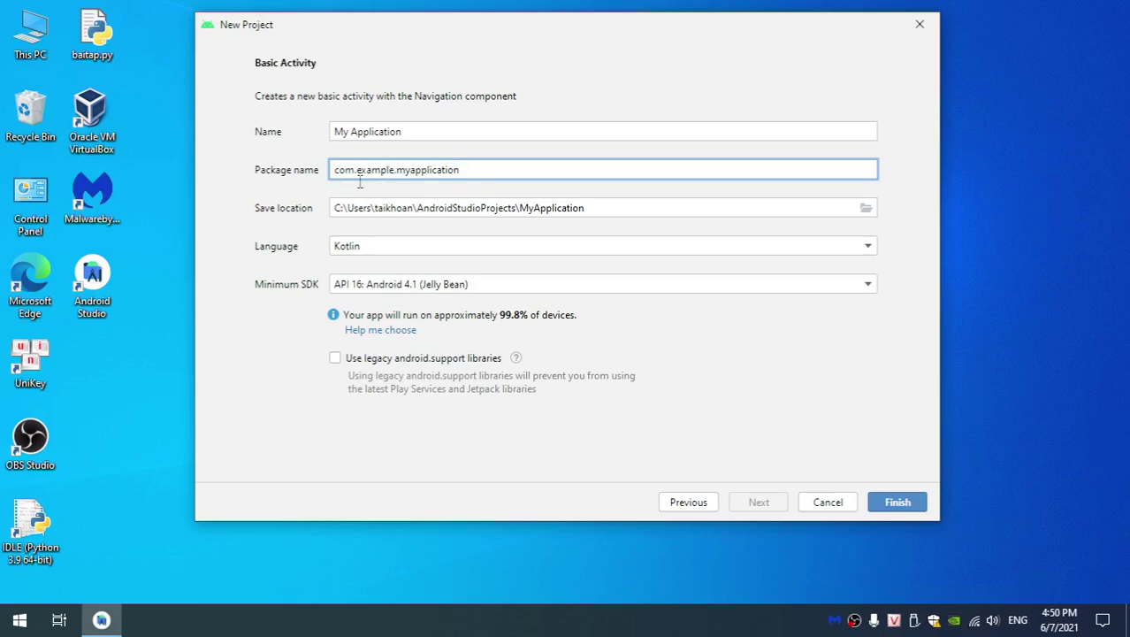
drag(337, 174, 461, 168)
click(477, 168)
drag(338, 171, 476, 169)
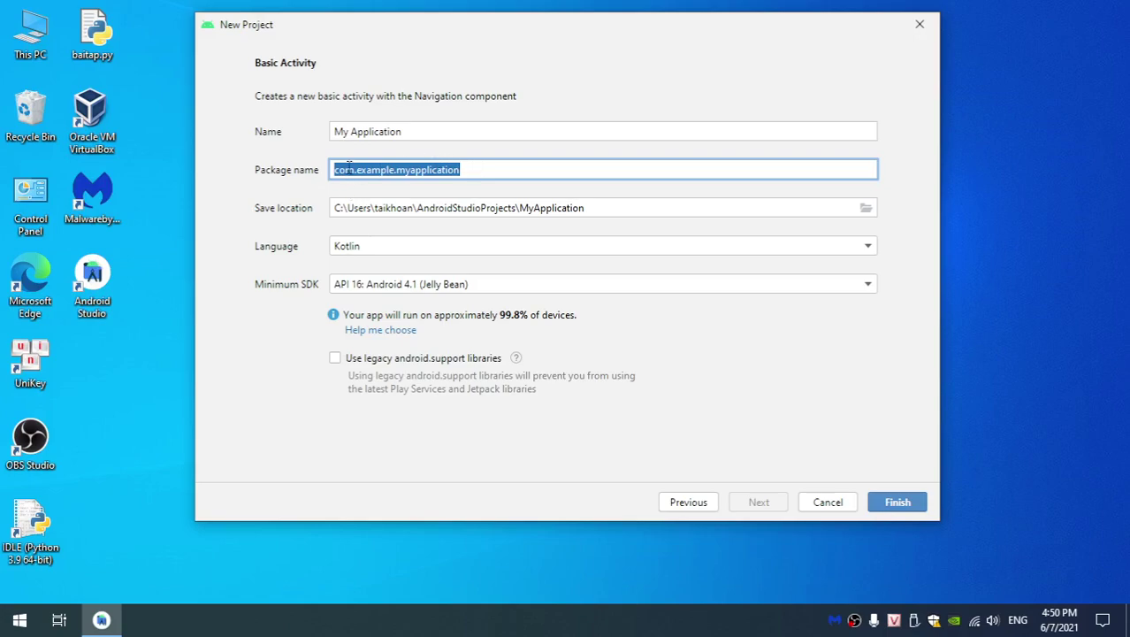
click(348, 168)
drag(357, 169, 479, 163)
click(404, 166)
click(479, 165)
Step: Compare the project name with the myapplication and example parts of the package name
click(423, 132)
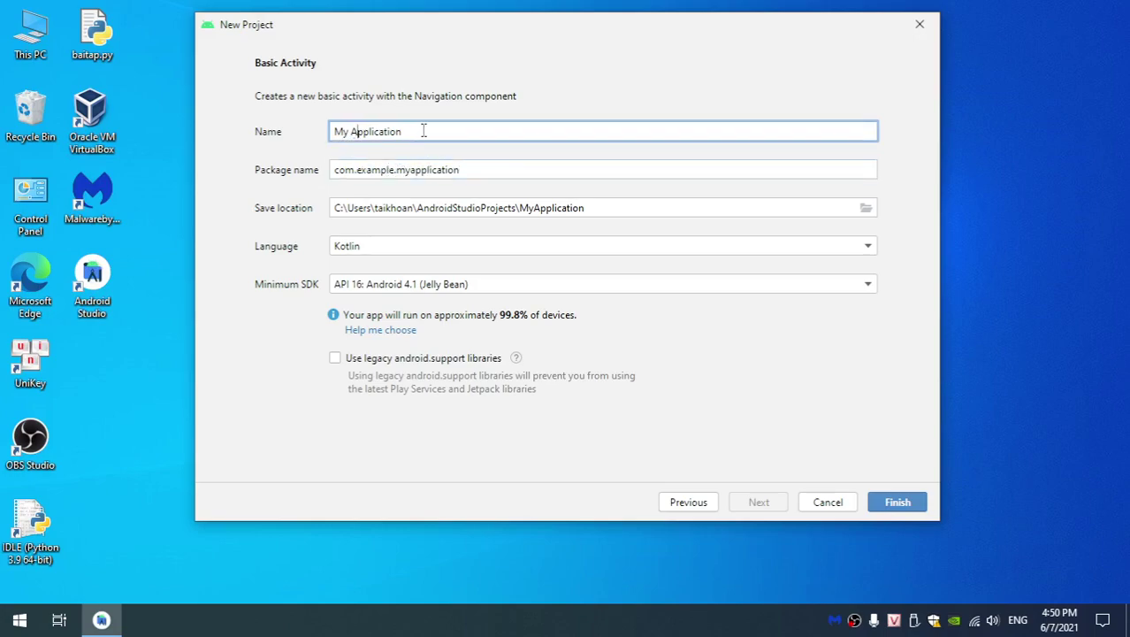
drag(423, 132, 323, 131)
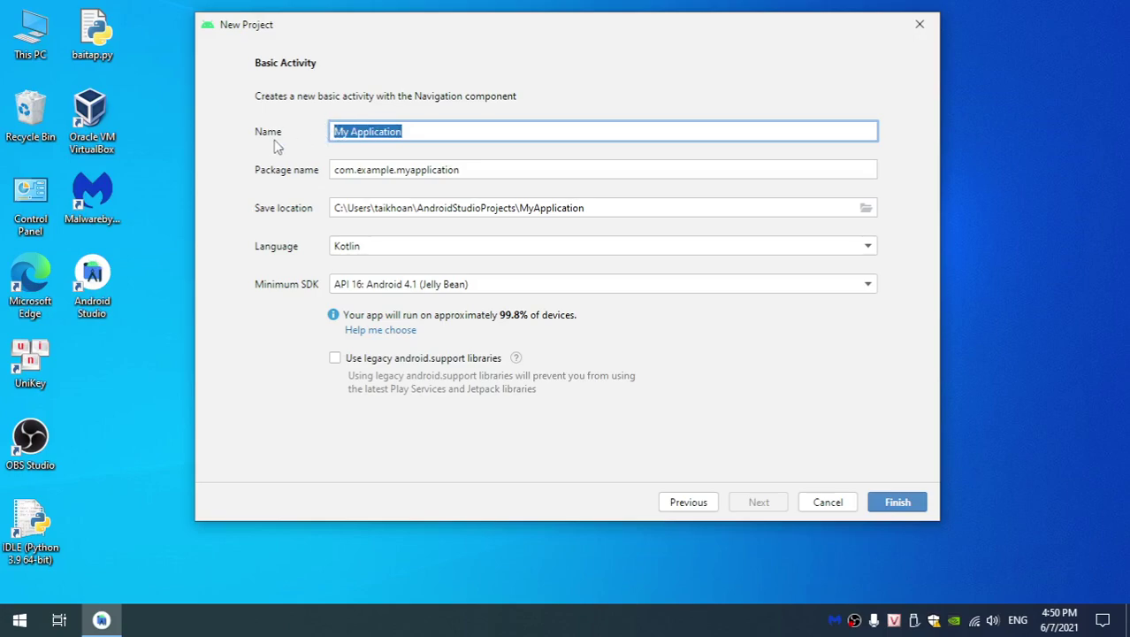
triple_click(430, 168)
click(478, 173)
drag(412, 170, 469, 163)
click(428, 171)
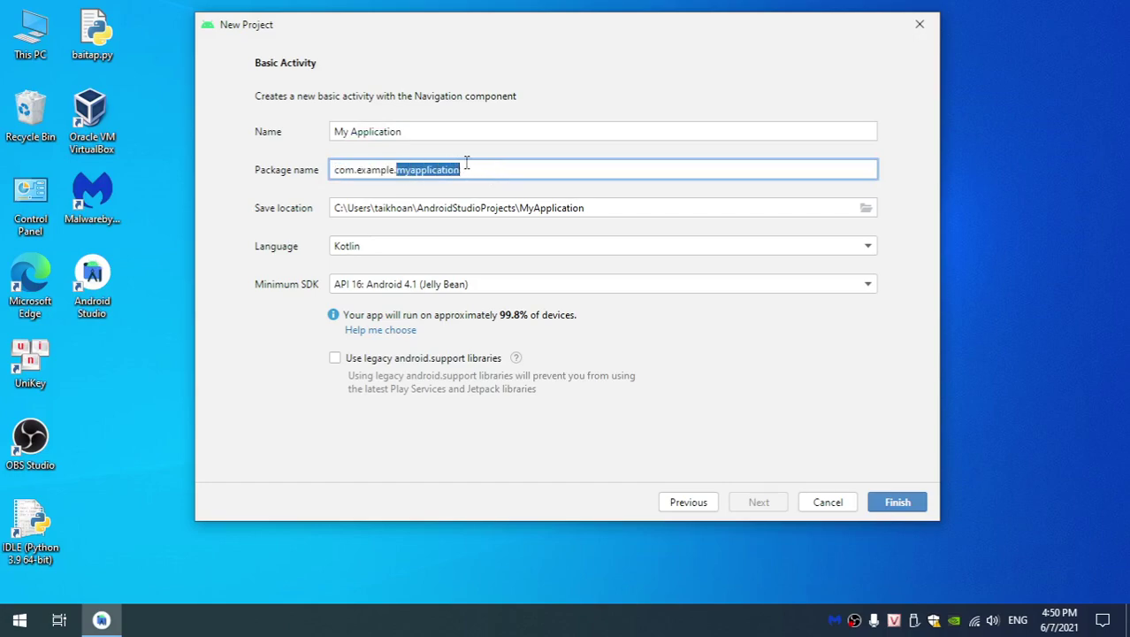
click(396, 170)
double_click(398, 170)
click(400, 170)
drag(394, 169, 357, 173)
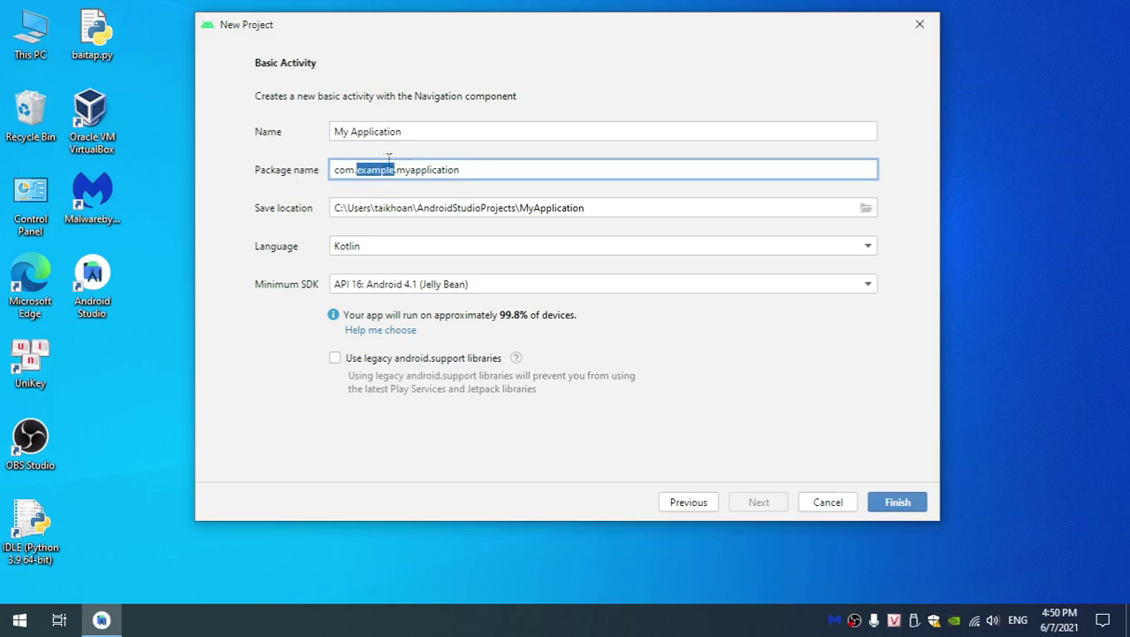
Step: Review the com part of the package name, and name the new Basic Activity project gameio
drag(357, 171, 335, 175)
click(461, 177)
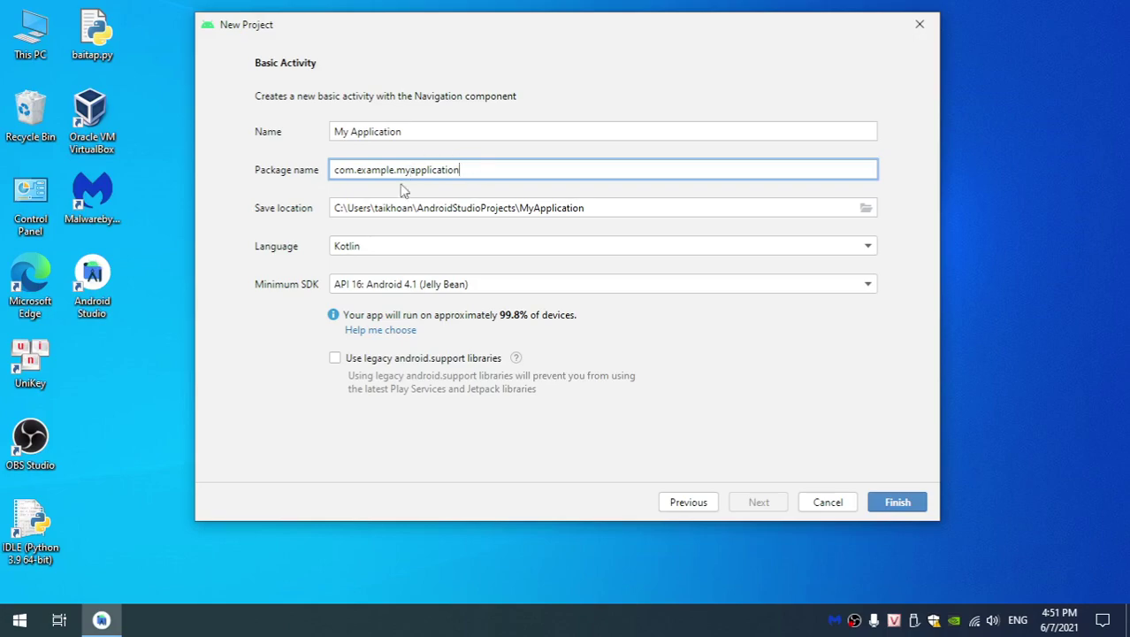
click(414, 133)
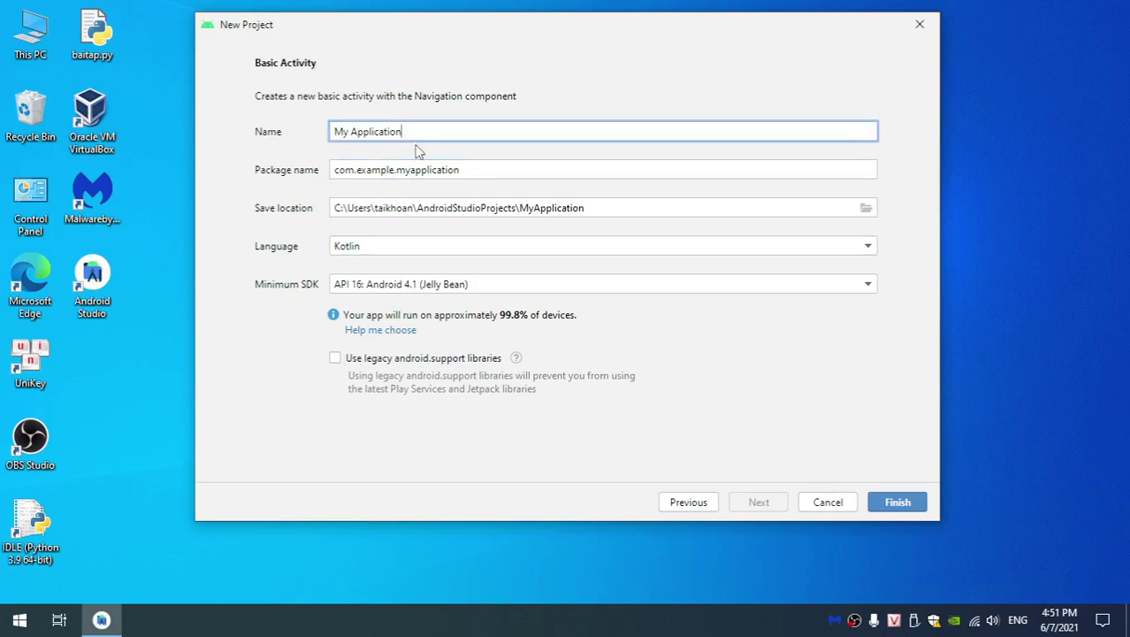
drag(413, 133, 333, 134)
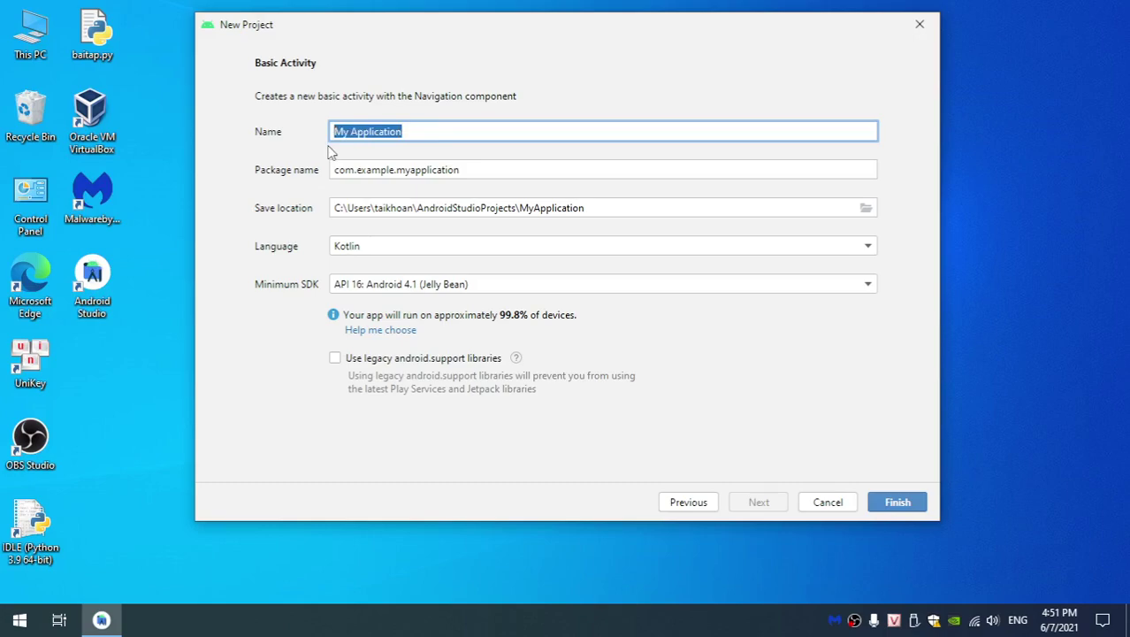
text(game)
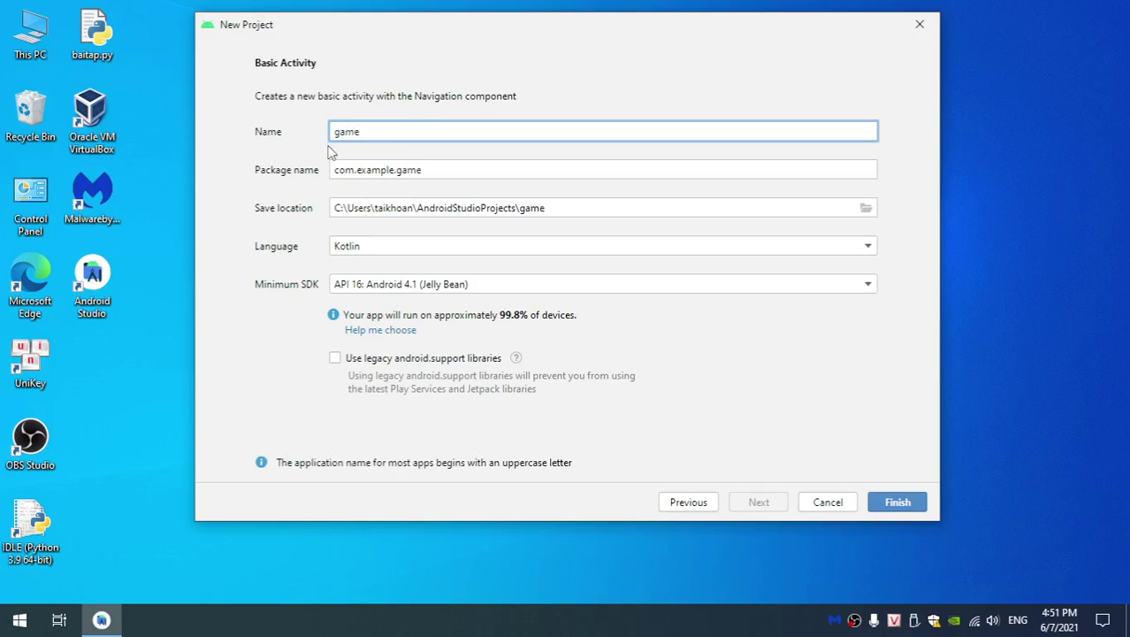
text(io)
Step: Replace the example part of the package name with google to get com.google.gameio
drag(394, 173, 358, 173)
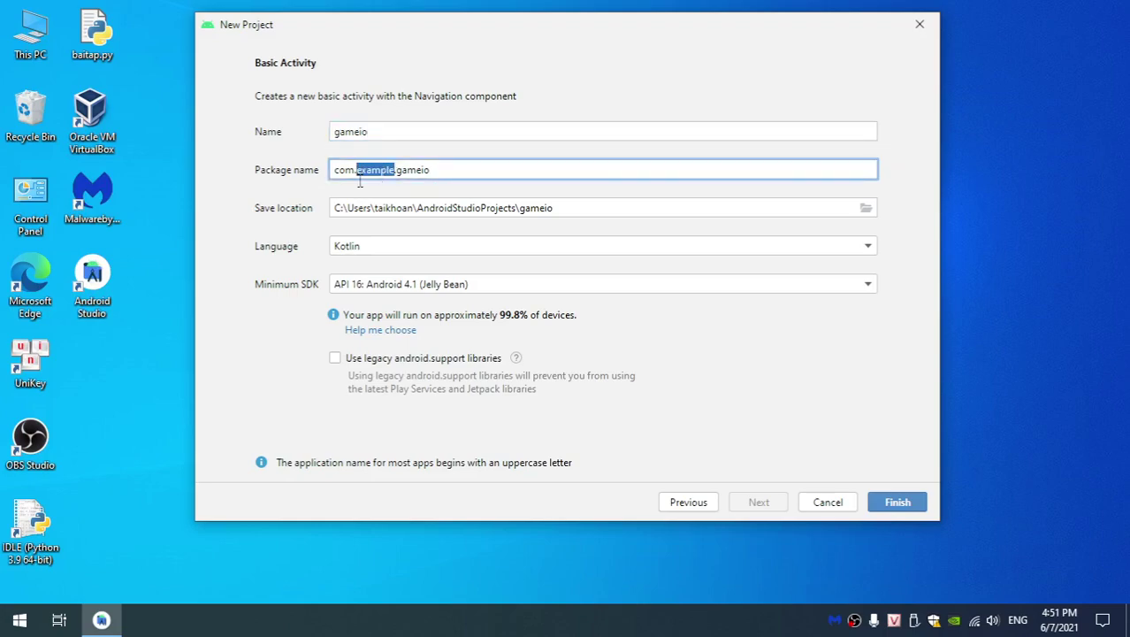
text(google)
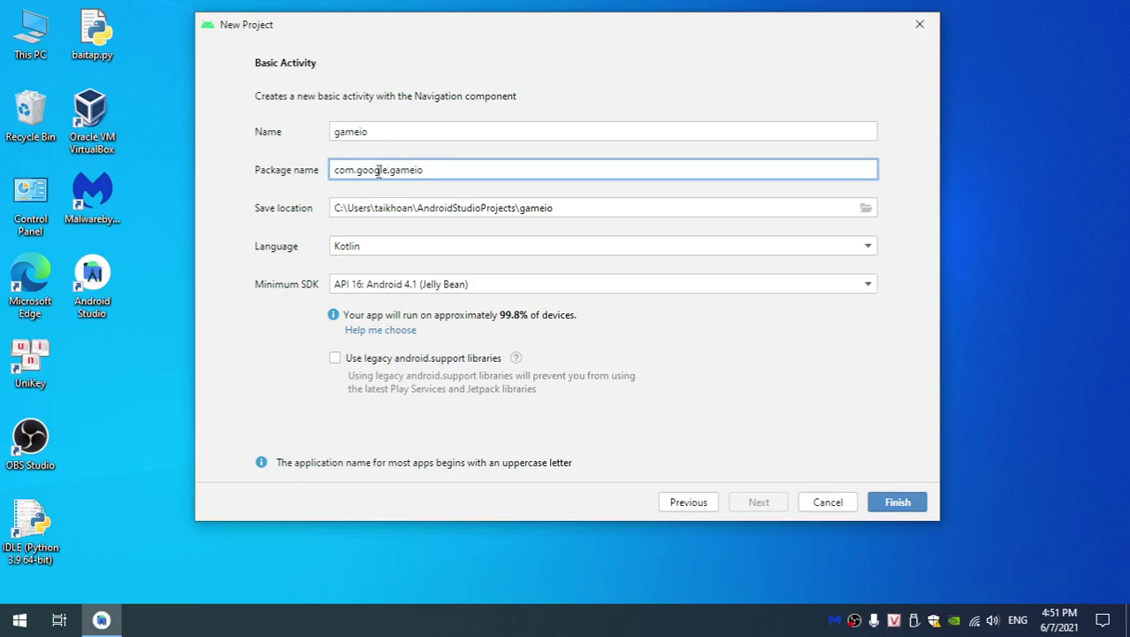
click(449, 174)
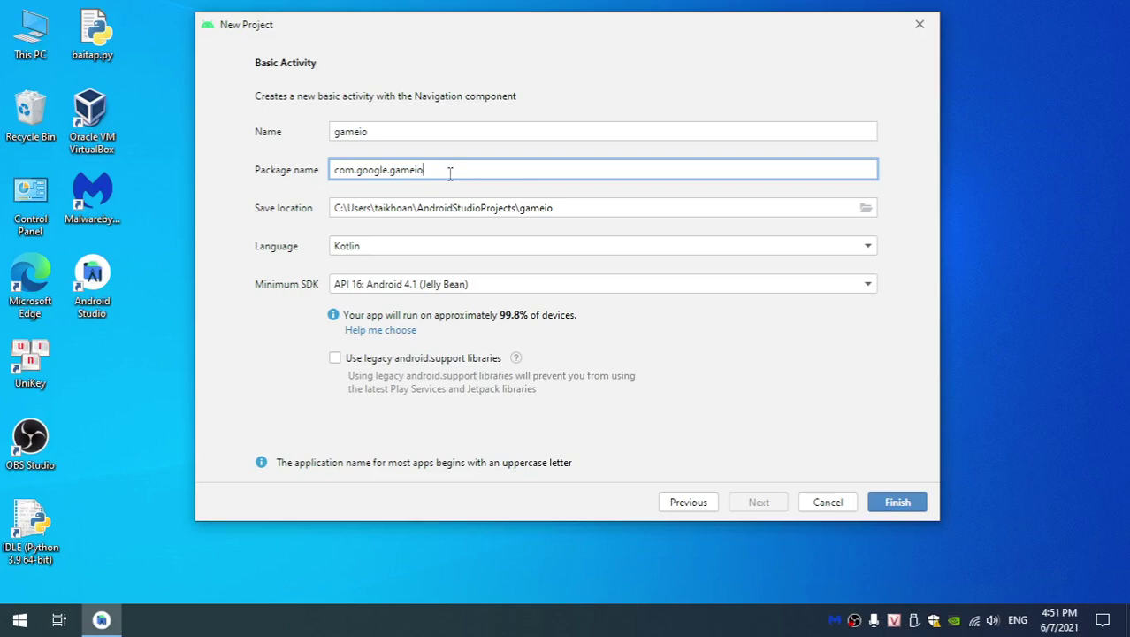
Step: Rename the project to gamehi and change the package name to com.google.gamehi, checking that both match
drag(373, 135, 316, 131)
click(379, 133)
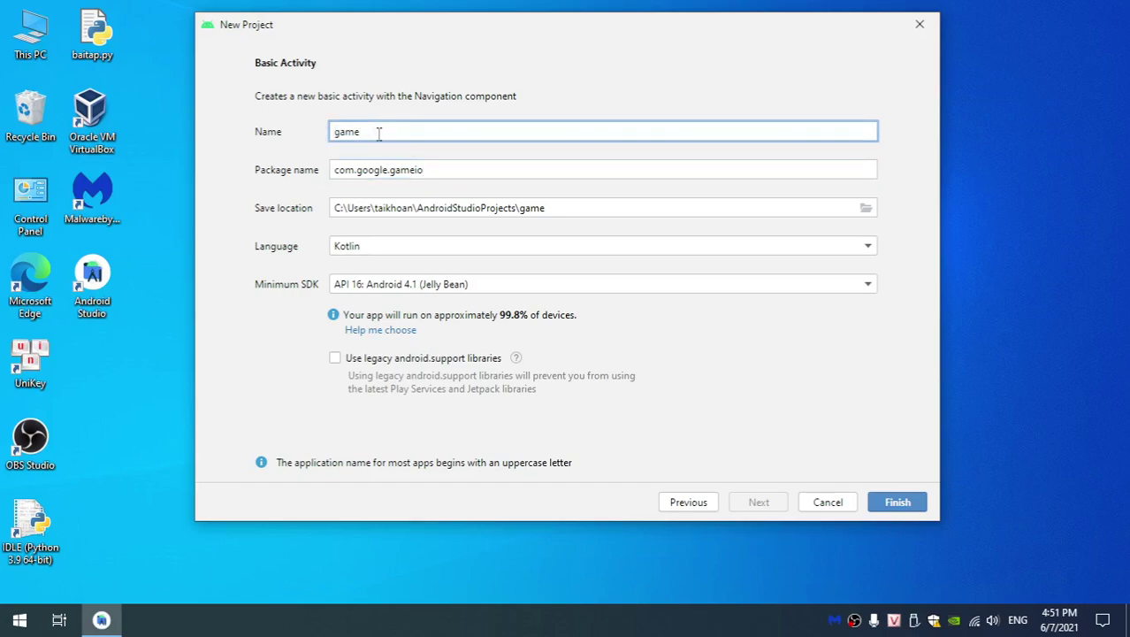
text(hi)
drag(437, 168, 414, 173)
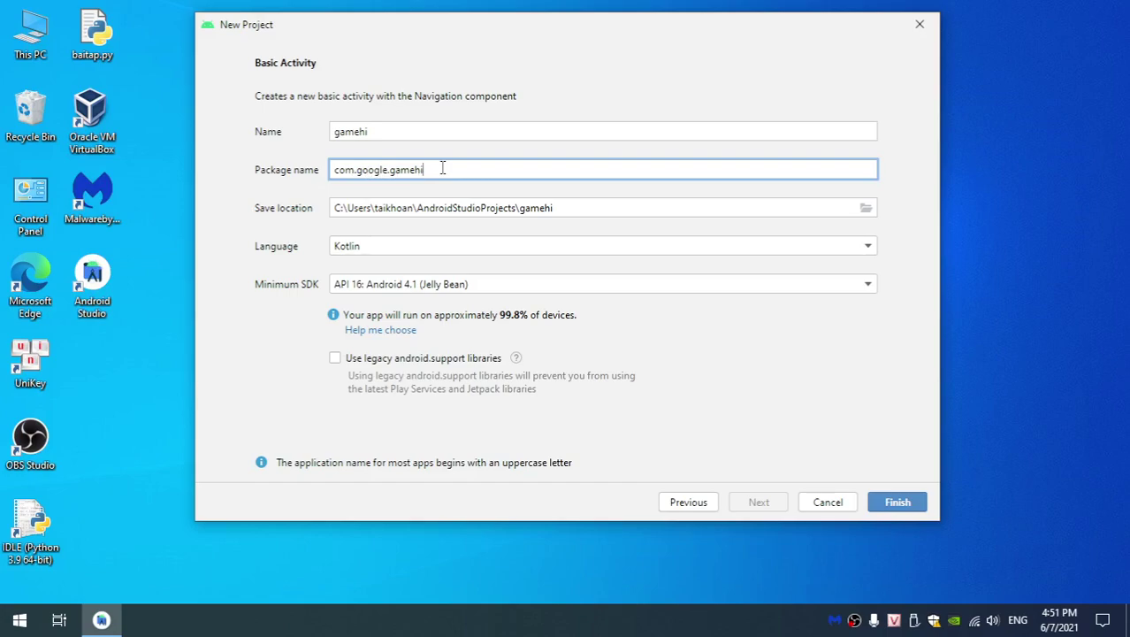
drag(442, 169, 334, 180)
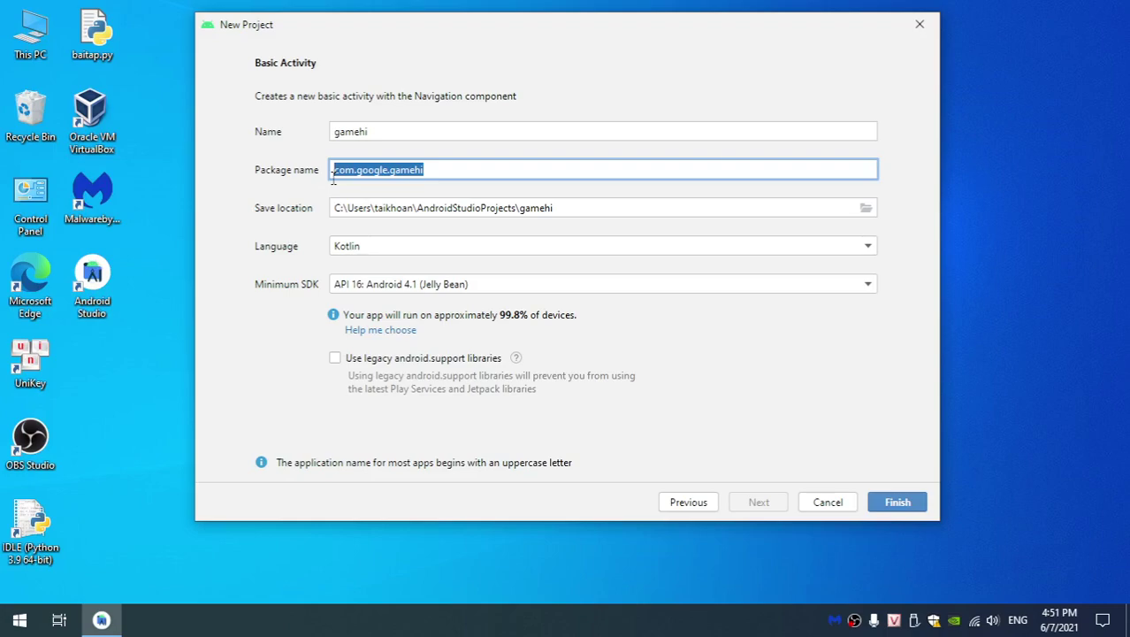
double_click(378, 129)
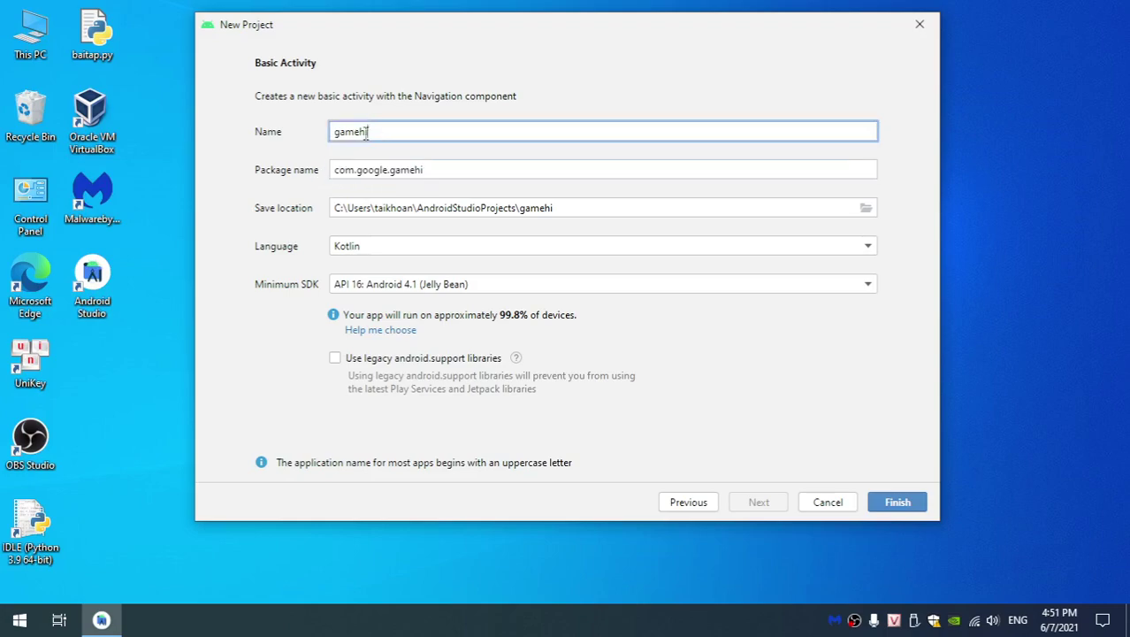
click(384, 131)
Step: Review the project's save location and set the programming language to Java
click(596, 210)
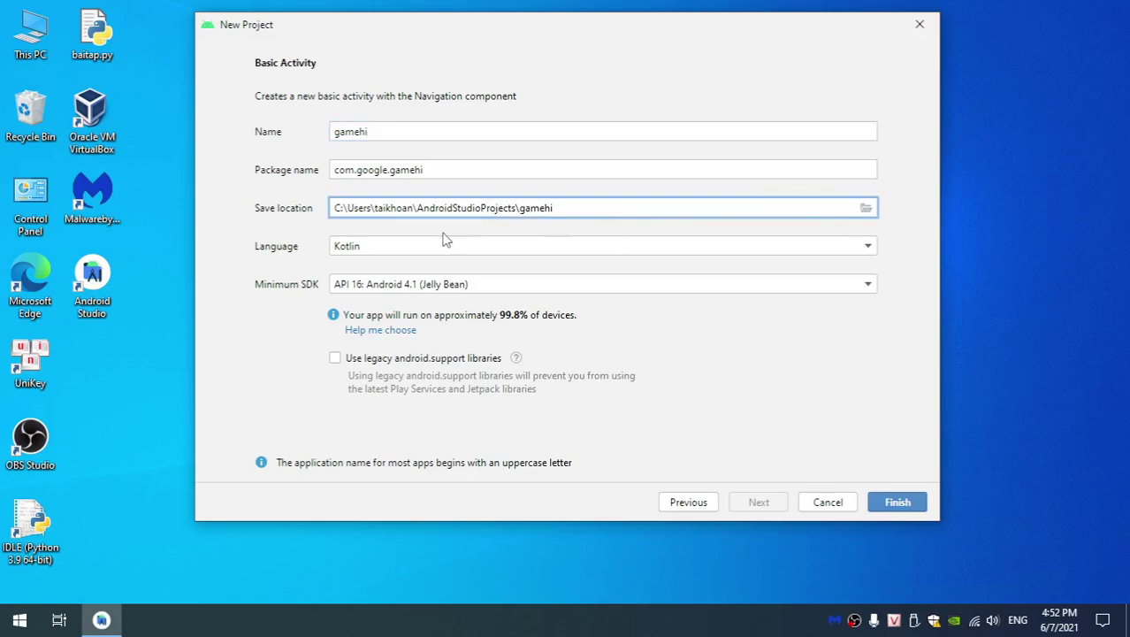
click(359, 249)
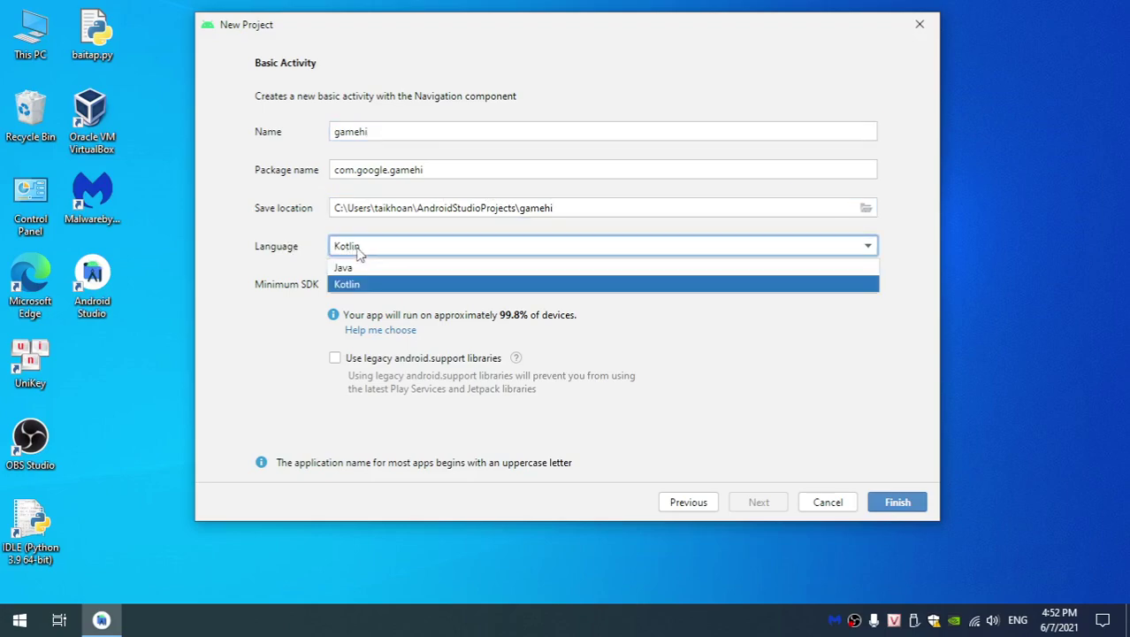
click(303, 260)
click(349, 250)
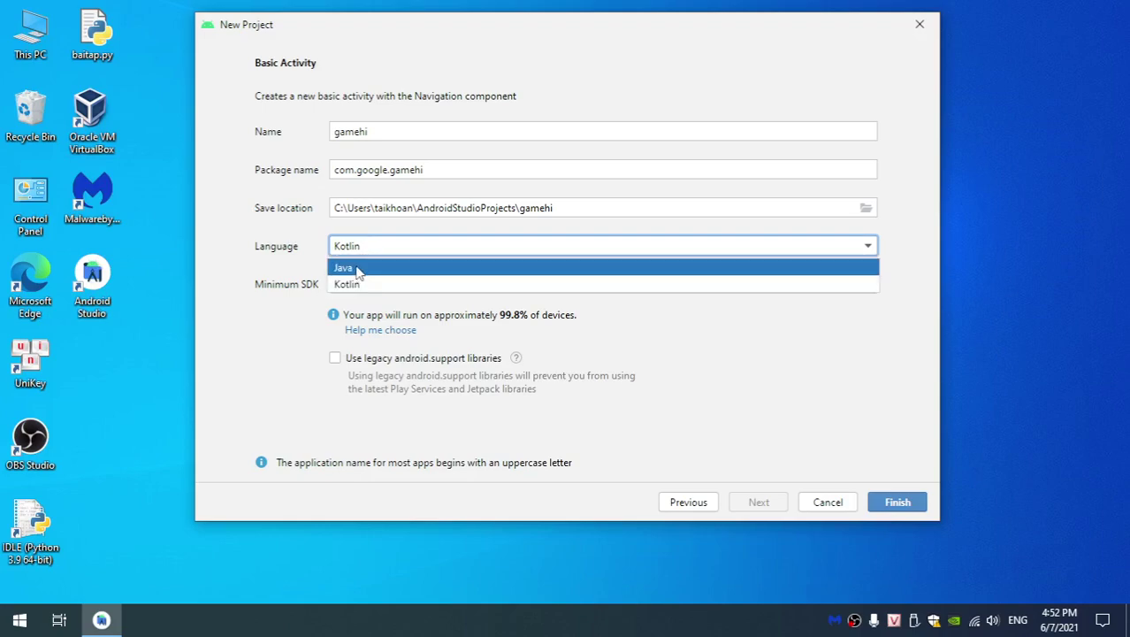
click(358, 270)
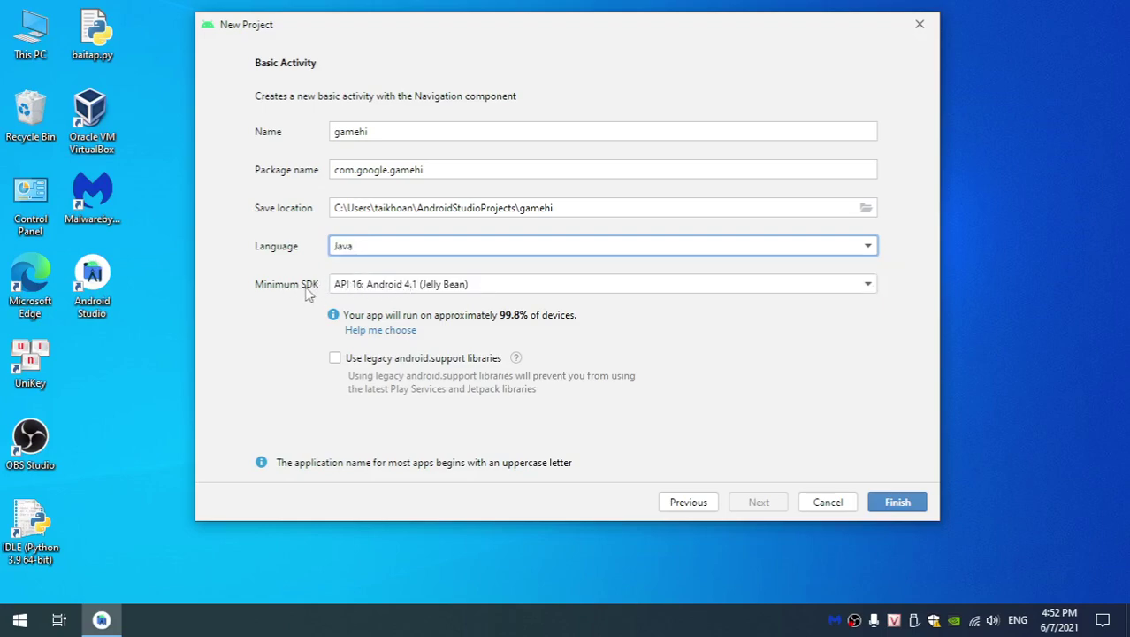
Step: Try API 30: Android 11.0 (R) as the minimum SDK to check its device coverage
click(393, 288)
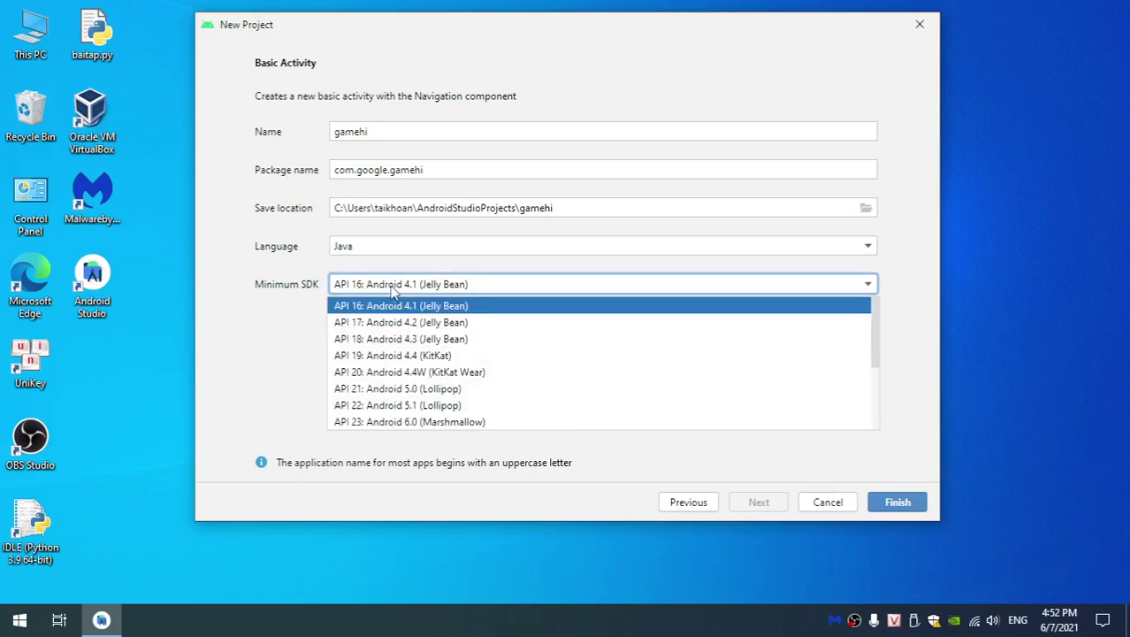
click(466, 307)
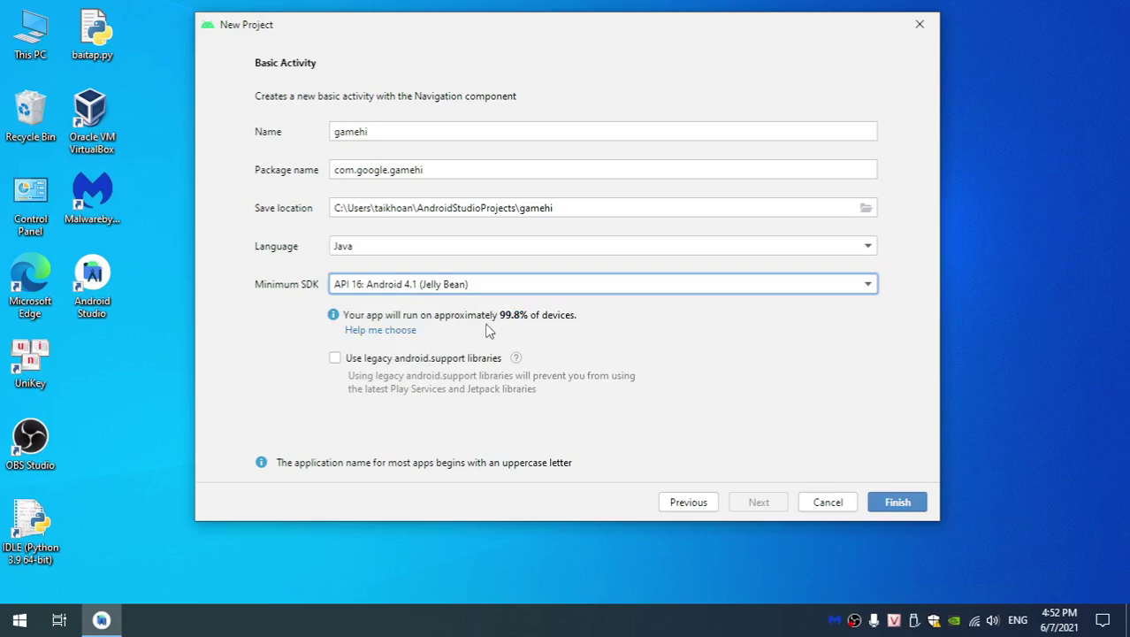
click(398, 288)
drag(879, 320, 876, 402)
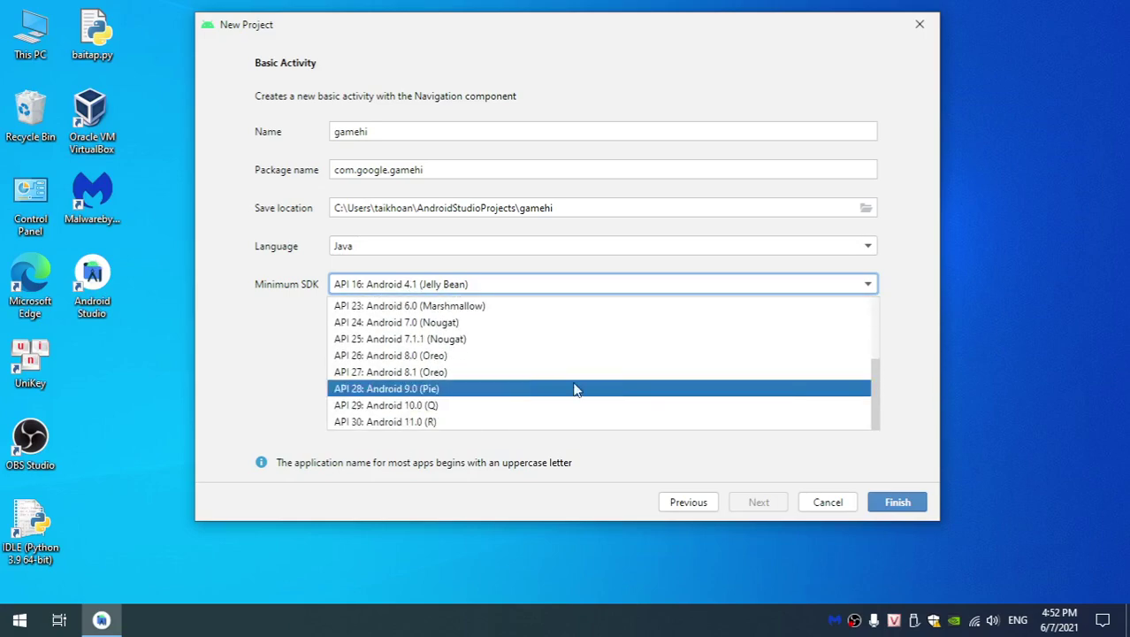
click(363, 423)
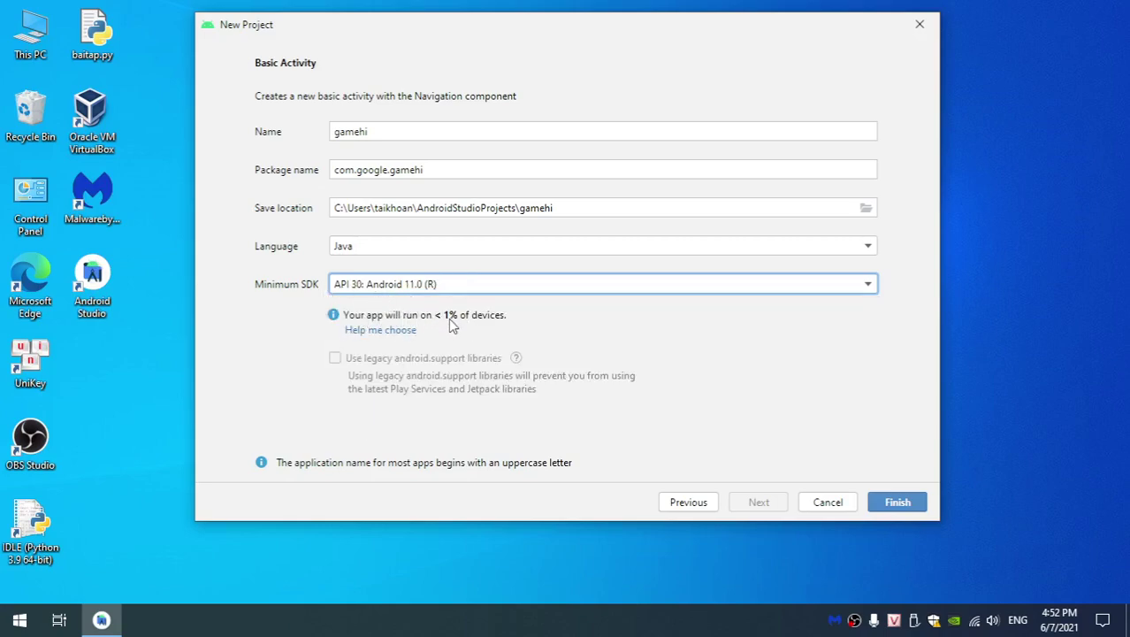
Step: Try API 24: Android 7.0 (Nougat) as the minimum SDK to compare its device coverage
click(457, 289)
scroll(455, 336, up, 3)
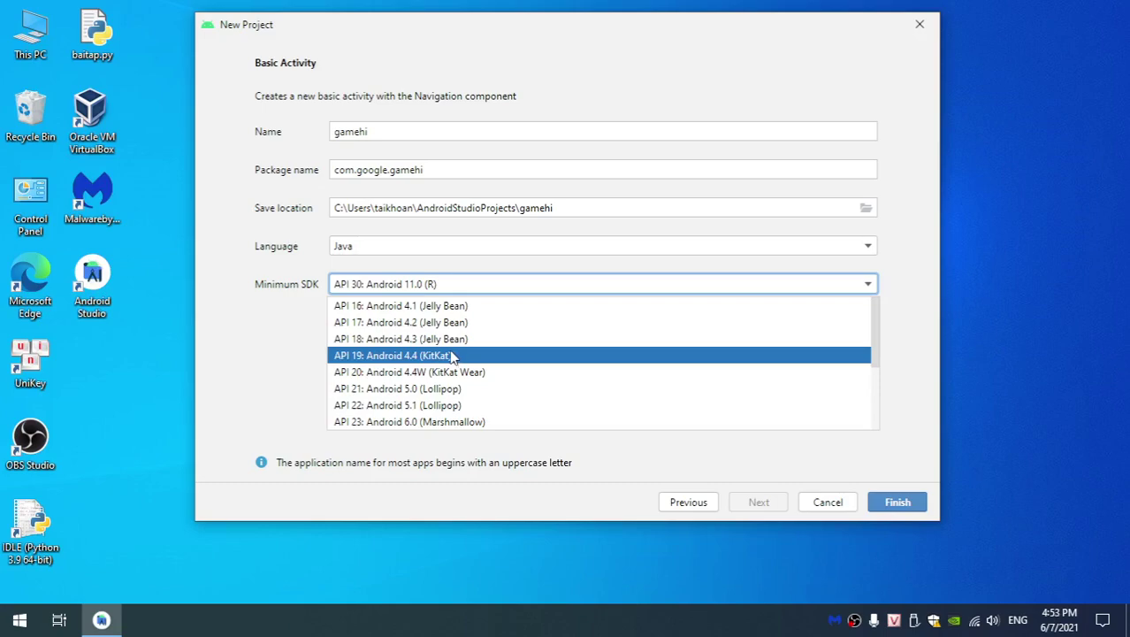
scroll(452, 355, down, 3)
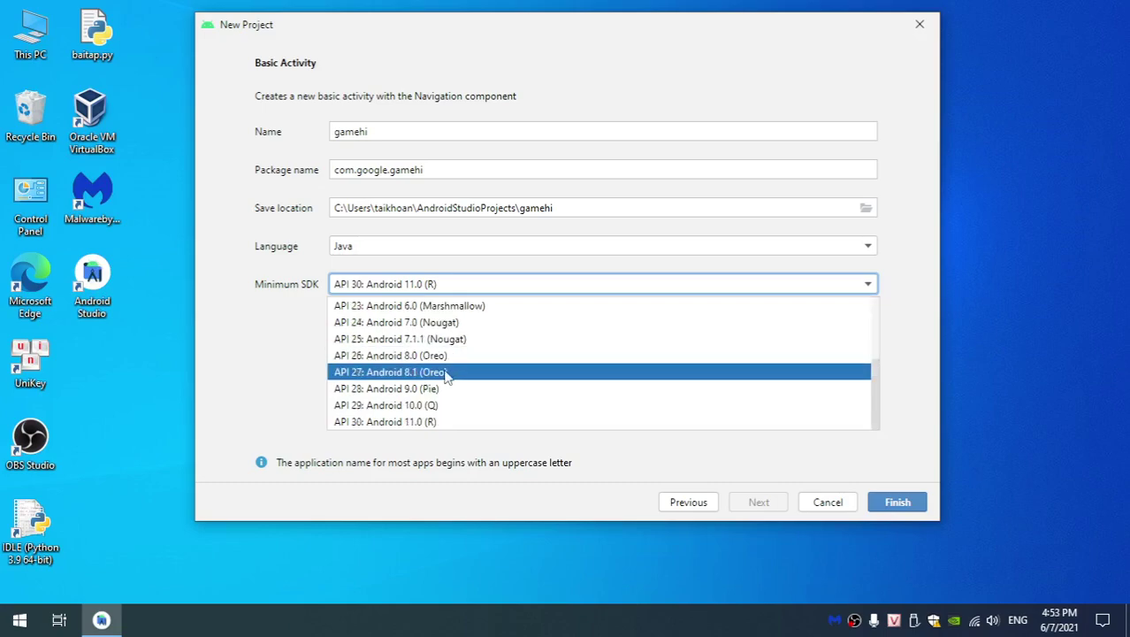
click(440, 323)
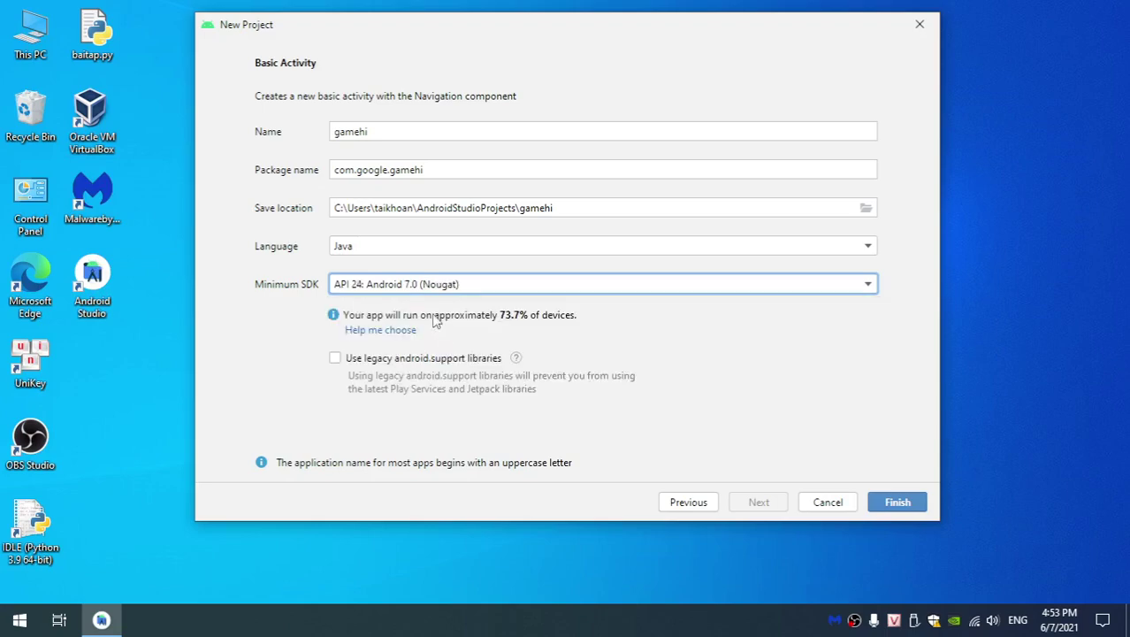
click(357, 288)
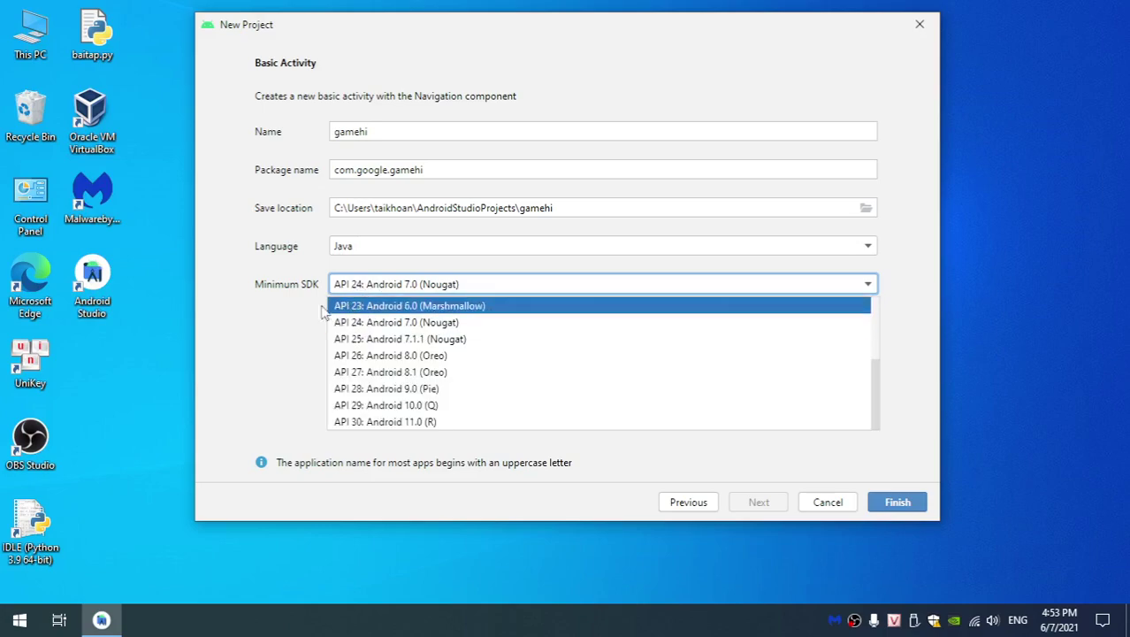
click(364, 324)
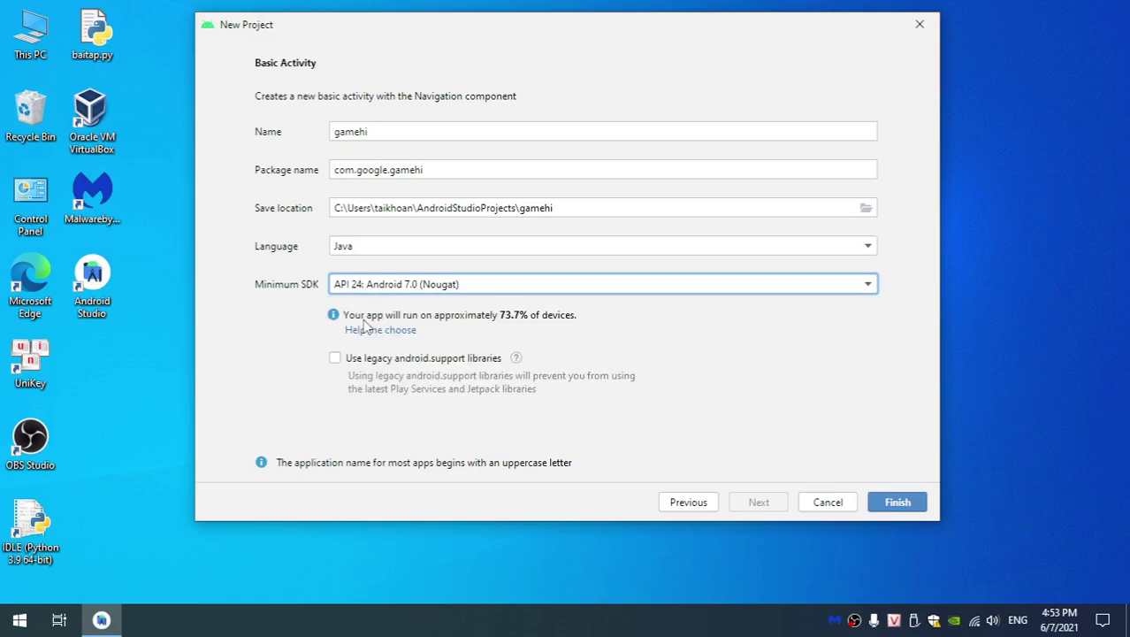
Step: Set the minimum SDK back to API 16: Android 4.1 (Jelly Bean) for comparison
click(433, 287)
scroll(405, 329, up, 1)
scroll(405, 329, up, 2)
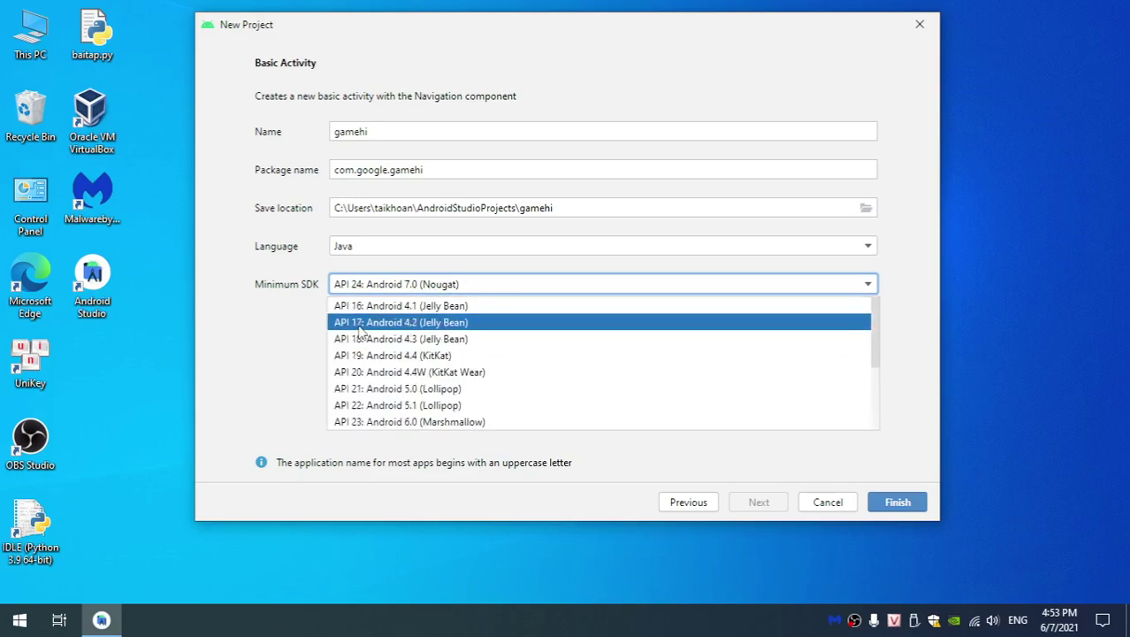
click(369, 309)
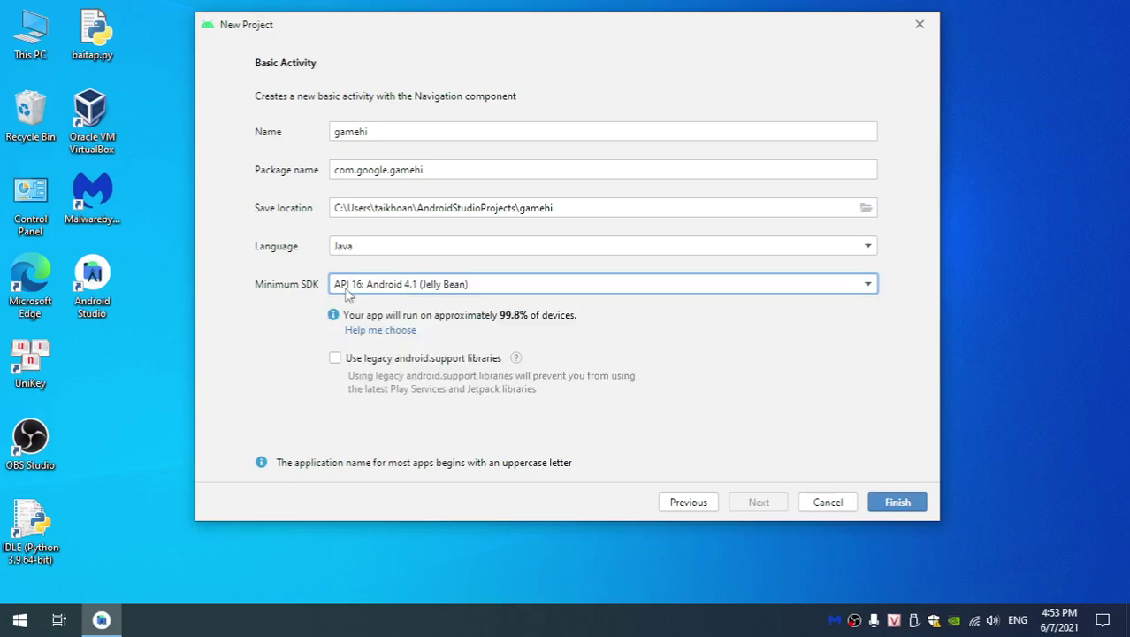
click(356, 292)
click(379, 309)
Step: Compare API 17: Android 4.2 (Jelly Bean) and API 21: Android 5.0 (Lollipop) as the minimum SDK
click(494, 293)
click(487, 322)
click(492, 292)
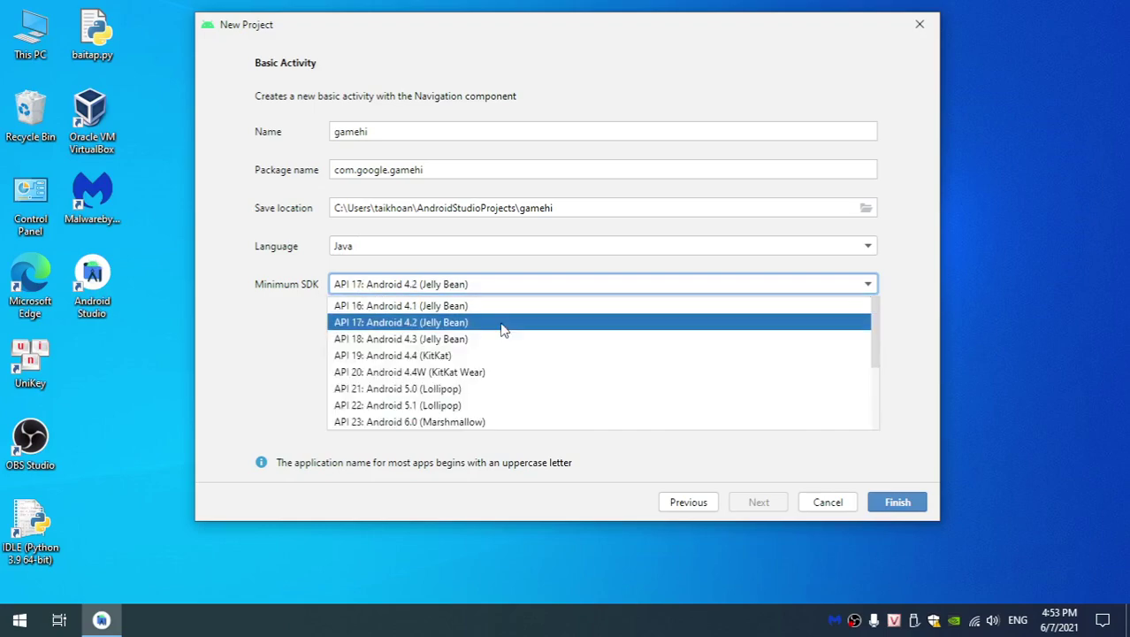
scroll(454, 355, down, 3)
scroll(466, 369, up, 3)
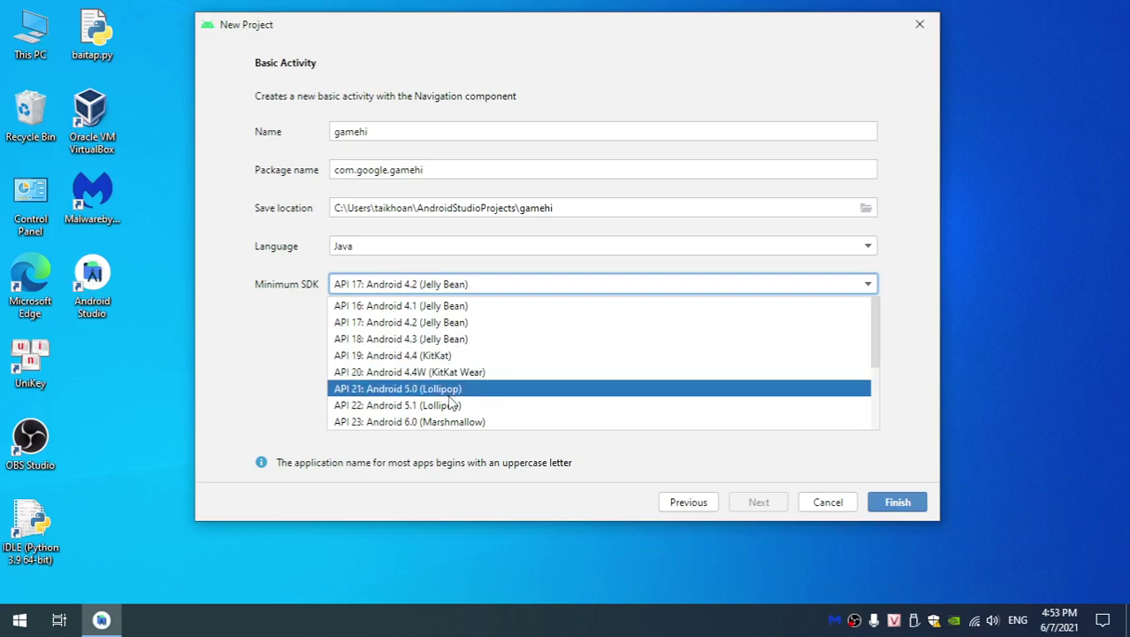
click(444, 392)
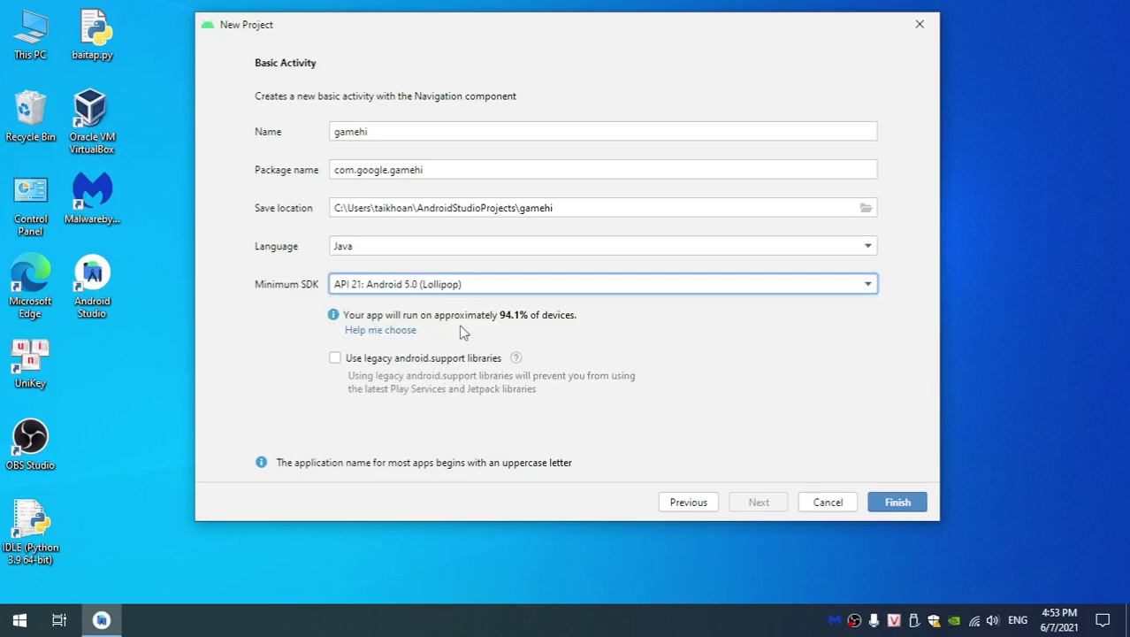
Step: Compare API 27: Android 8.1 (Oreo) and API 25: Android 7.1.1 (Nougat) as the minimum SDK
click(469, 284)
scroll(471, 375, down, 3)
click(458, 372)
click(456, 289)
scroll(403, 329, up, 3)
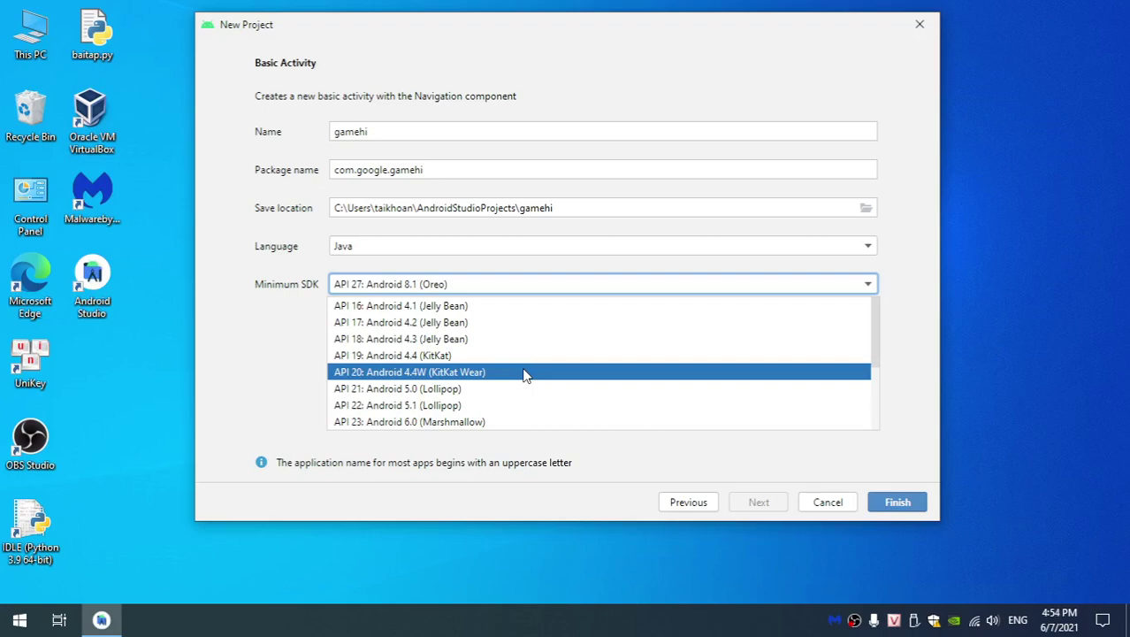
scroll(504, 364, down, 3)
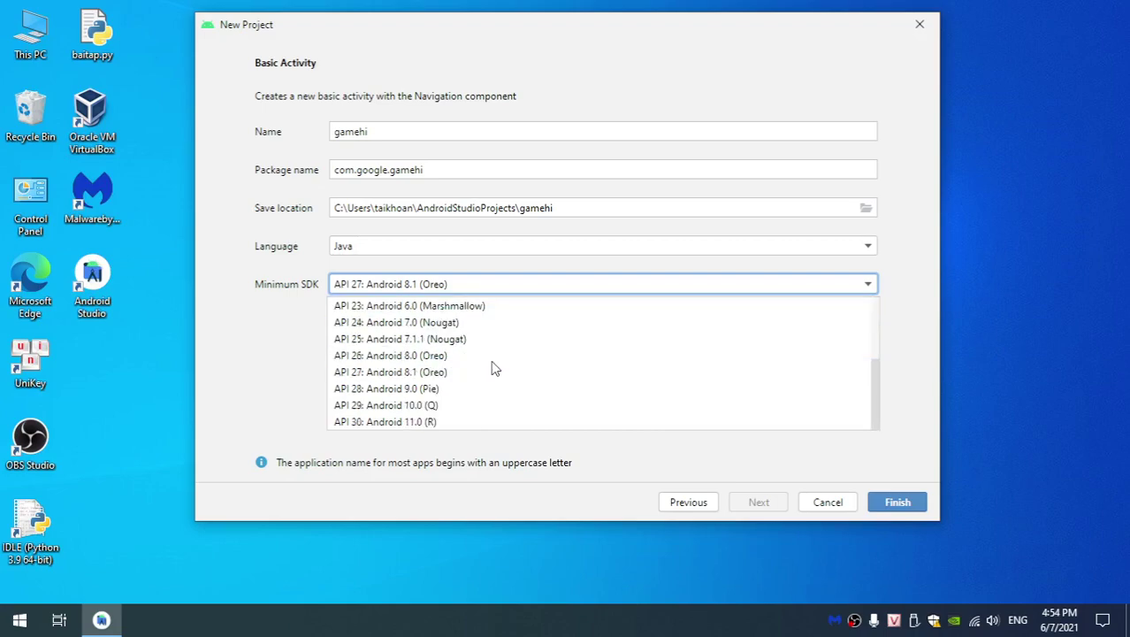
click(452, 339)
Step: Try API 26: Android 8.0 (Oreo) as the minimum SDK to check its device coverage
click(451, 284)
scroll(458, 328, up, 2)
scroll(458, 327, down, 2)
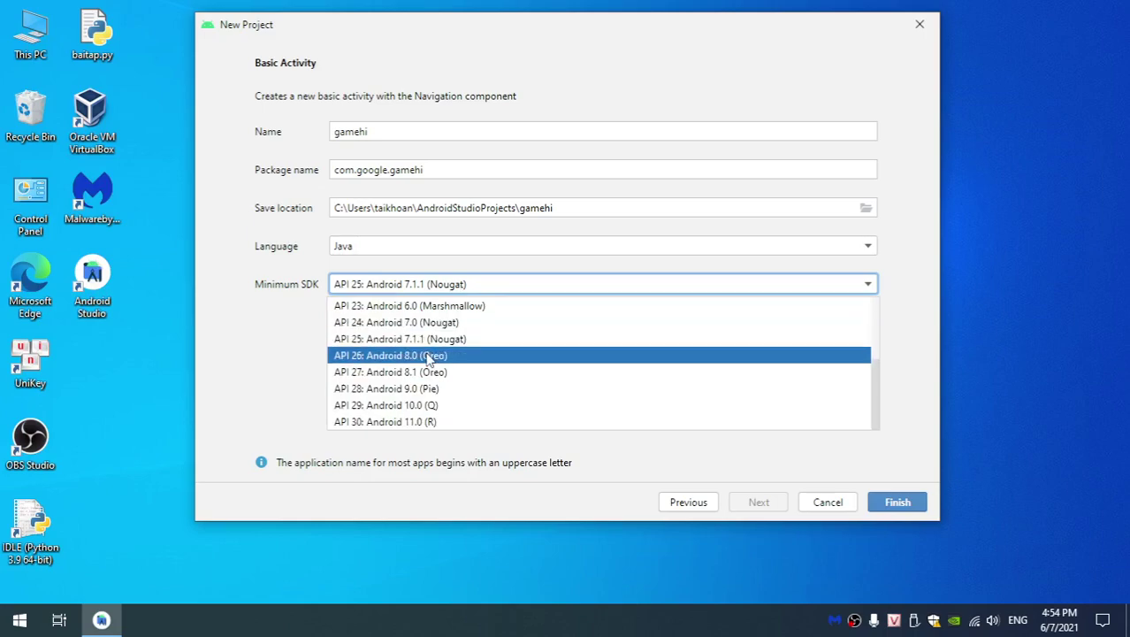
click(428, 358)
click(453, 288)
click(459, 360)
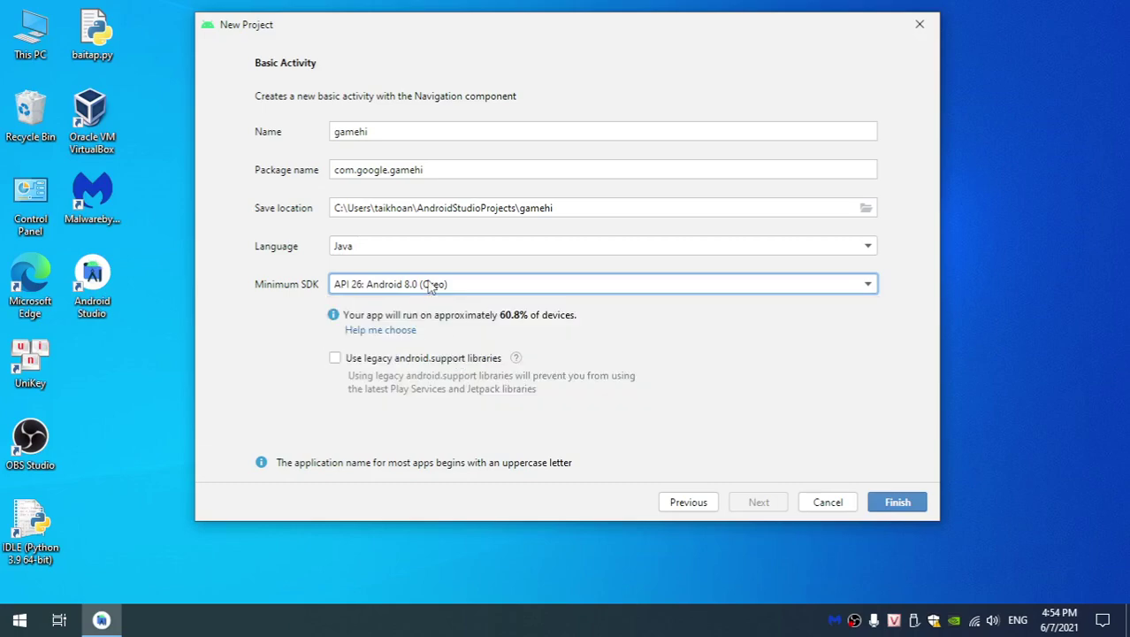
Step: Set the minimum SDK to API 16: Android 4.1 (Jelly Bean) and show the available API levels again
click(428, 285)
scroll(420, 316, up, 3)
click(417, 309)
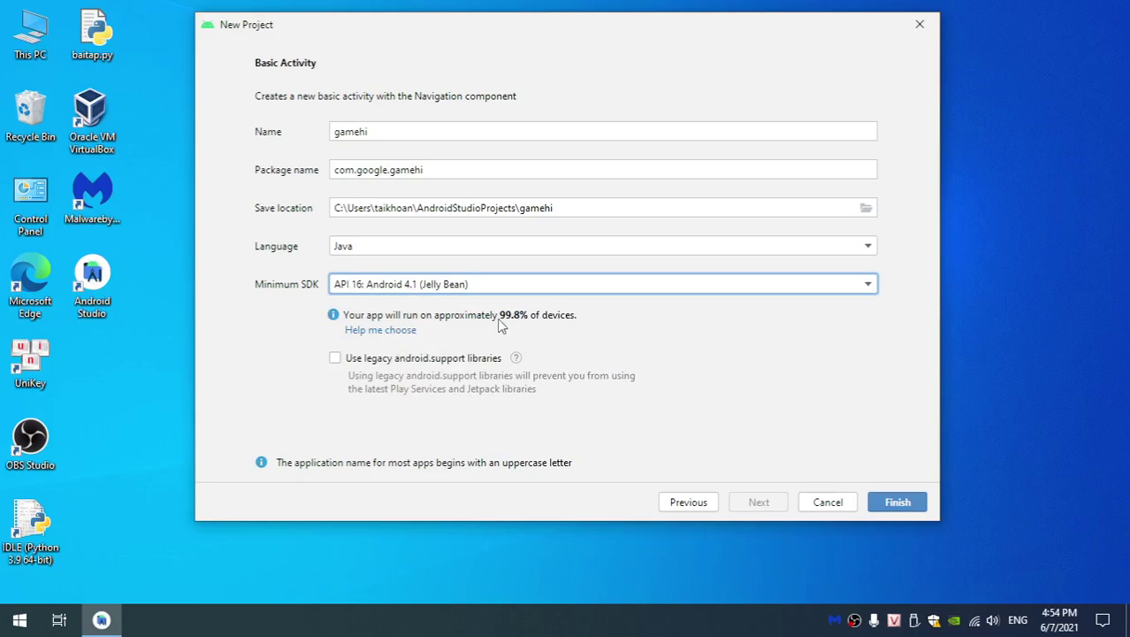
click(425, 285)
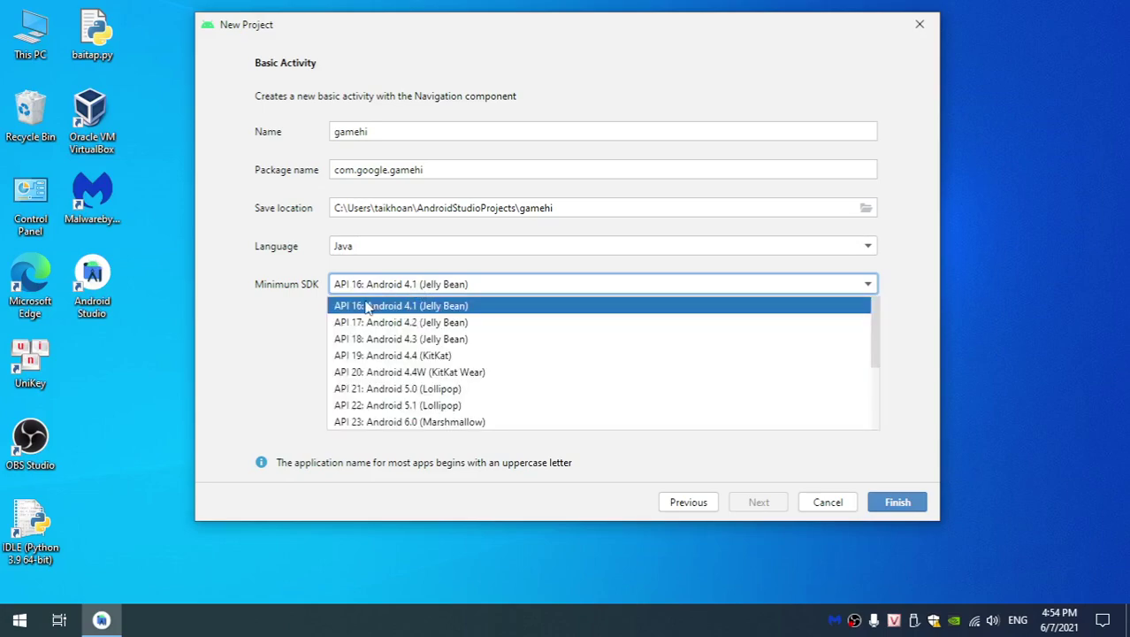
Step: Browse the available API levels, comparing API 19: Android 4.4 (KitKat) and API 21: Android 5.0 (Lollipop) as the minimum SDK
scroll(366, 307, down, 3)
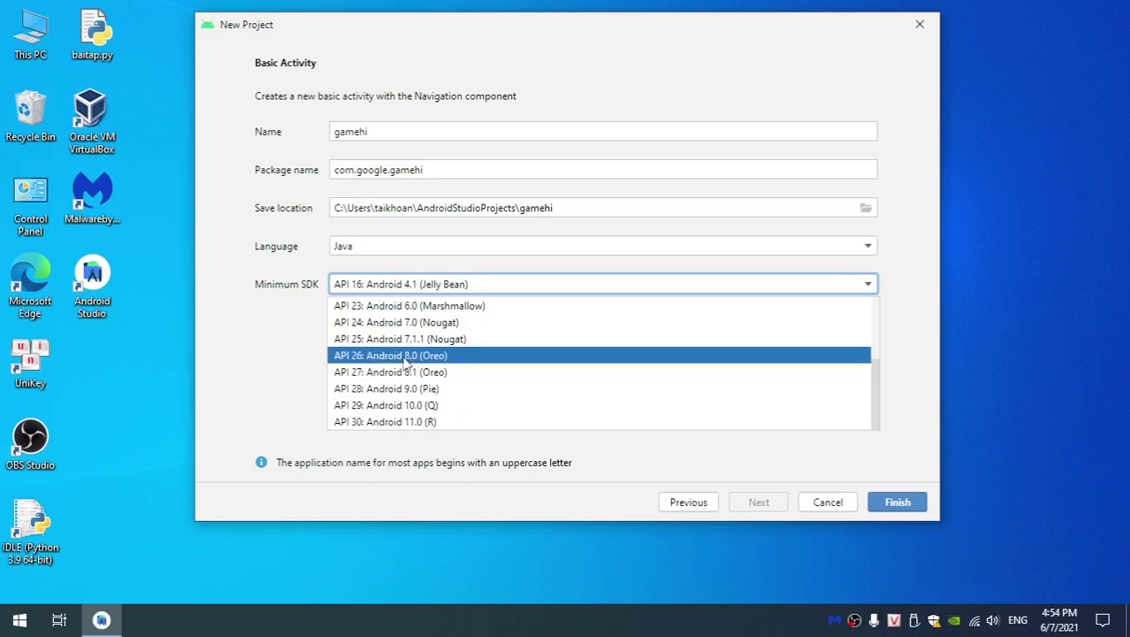
scroll(407, 362, up, 3)
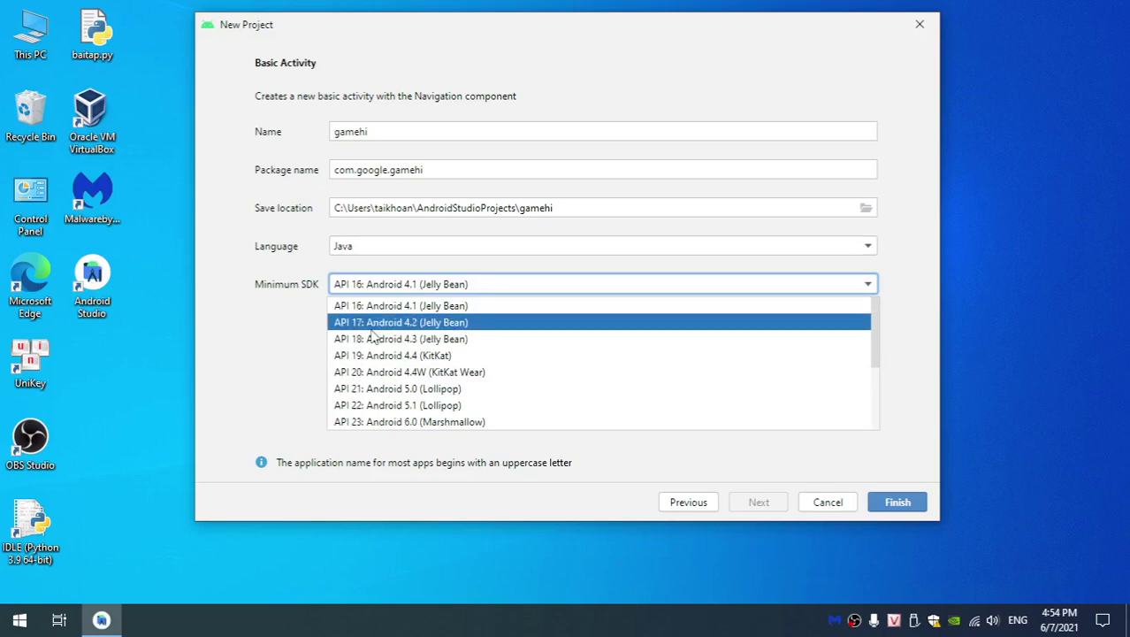
scroll(372, 334, down, 3)
scroll(376, 338, up, 3)
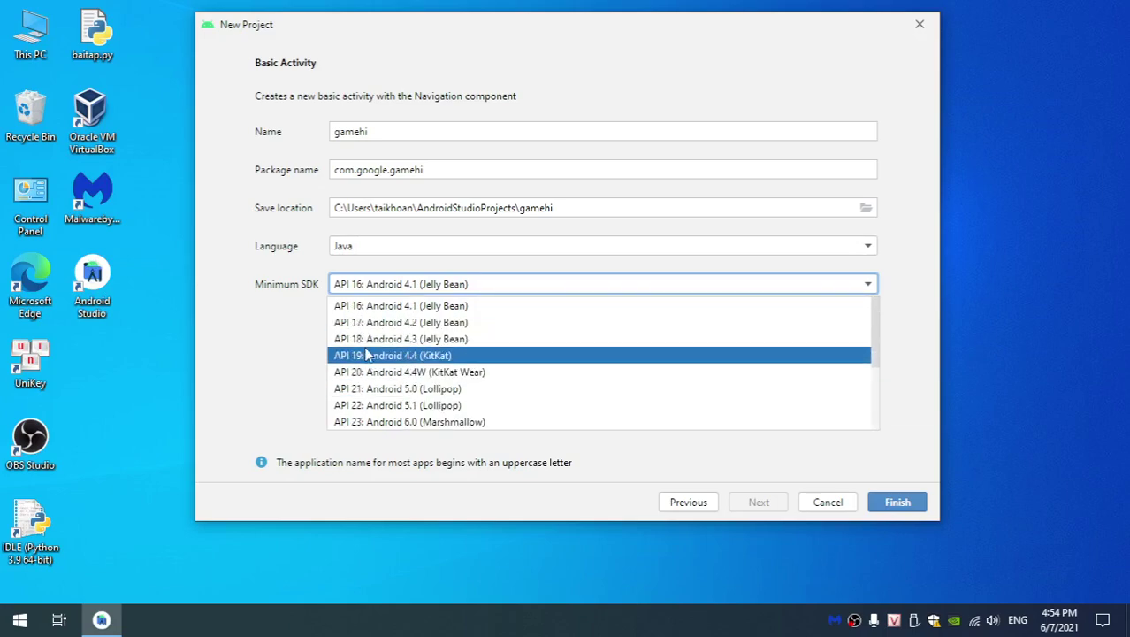
scroll(386, 358, down, 3)
scroll(373, 335, up, 3)
click(380, 356)
click(428, 288)
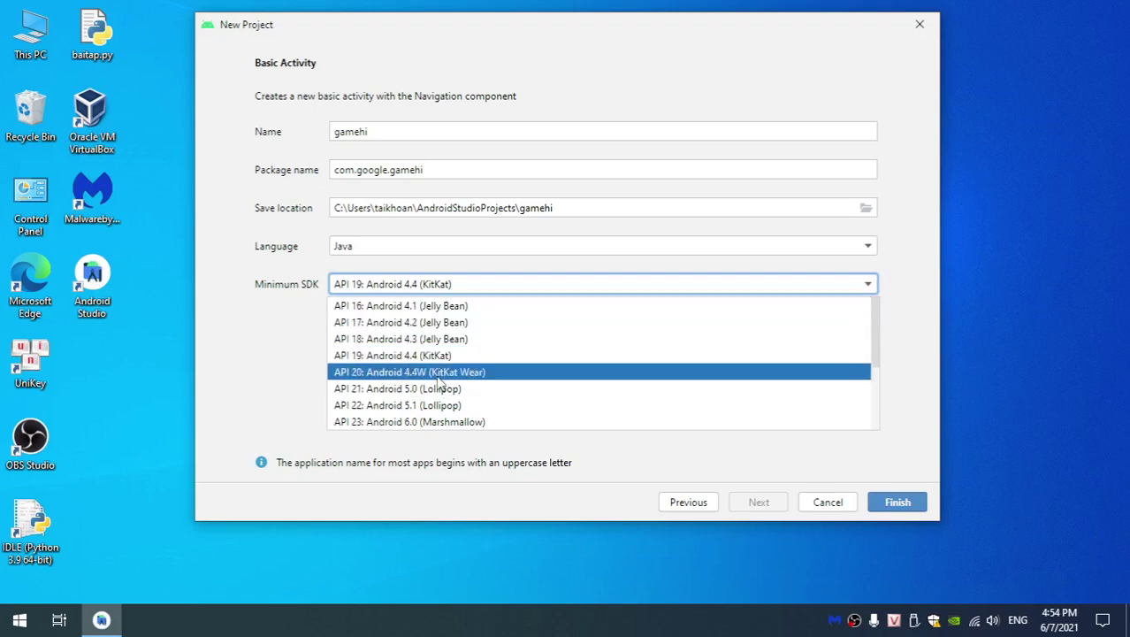
click(439, 388)
Step: Try API 28: Android 9.0 (Pie) as the minimum SDK to check its device coverage
click(462, 288)
scroll(467, 396, down, 3)
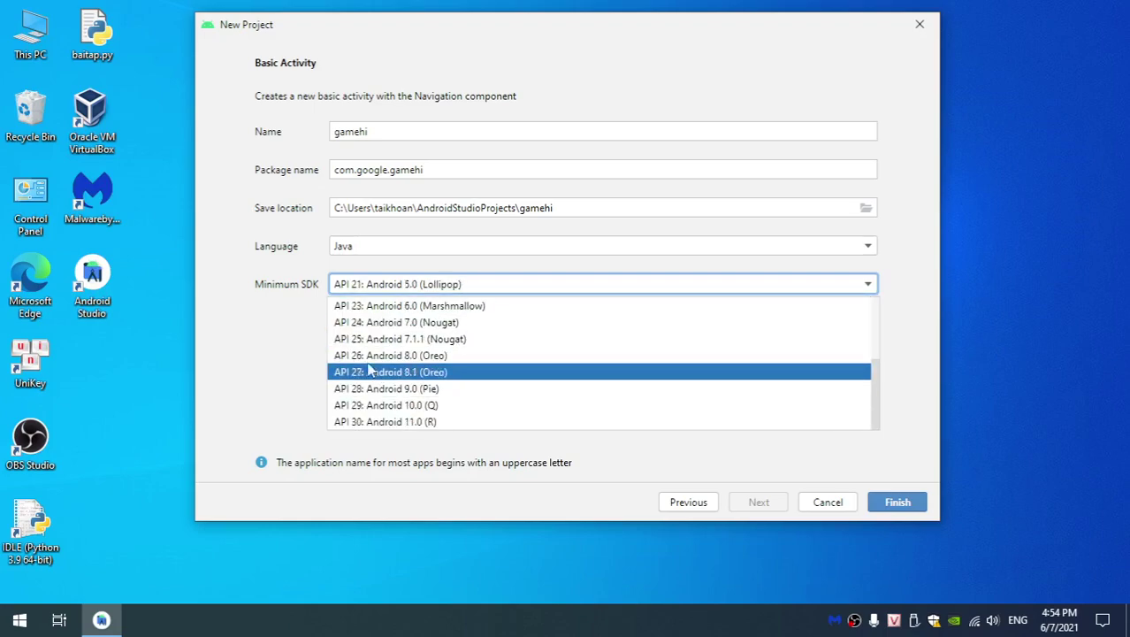
click(409, 389)
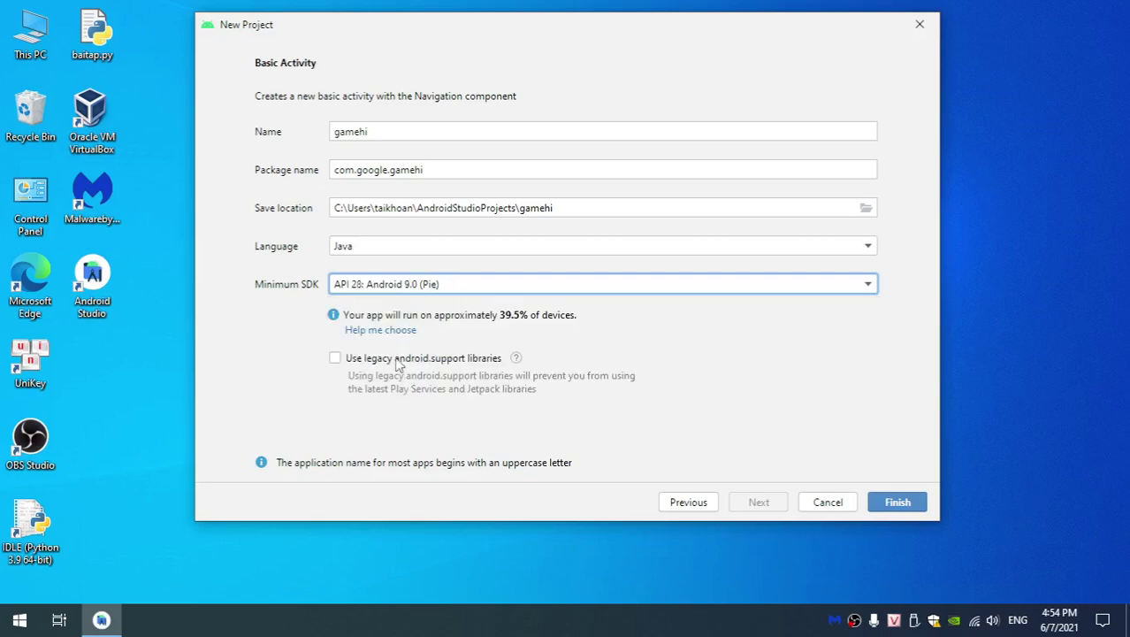
Step: Set the minimum SDK to API 27: Android 8.1 (Oreo) and finish creating the gamehi project
click(407, 287)
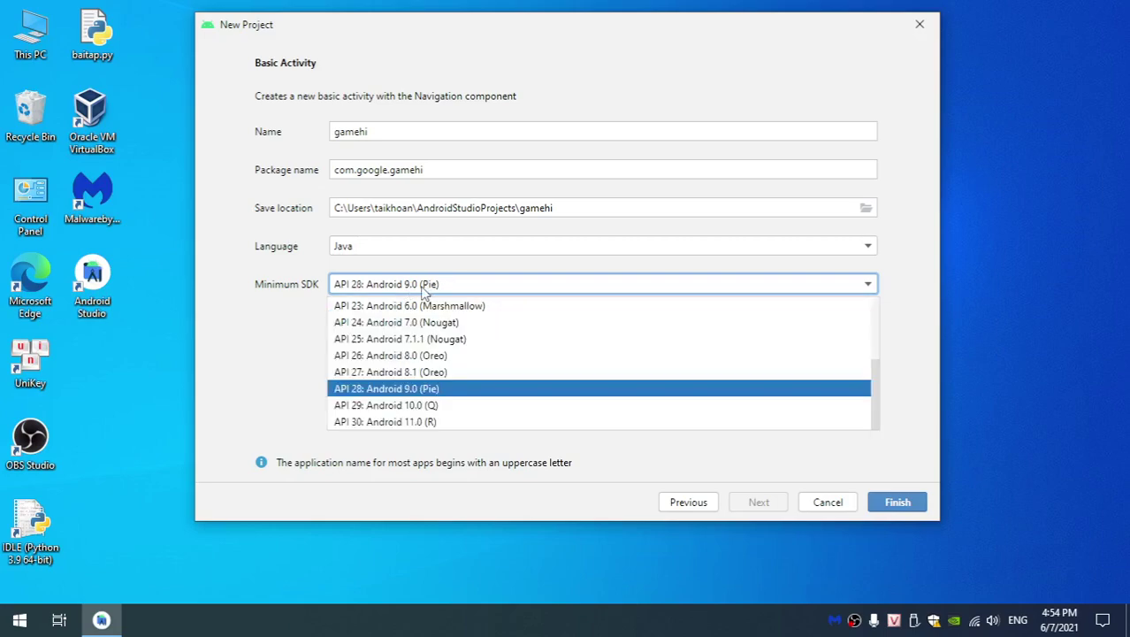
click(424, 287)
click(477, 286)
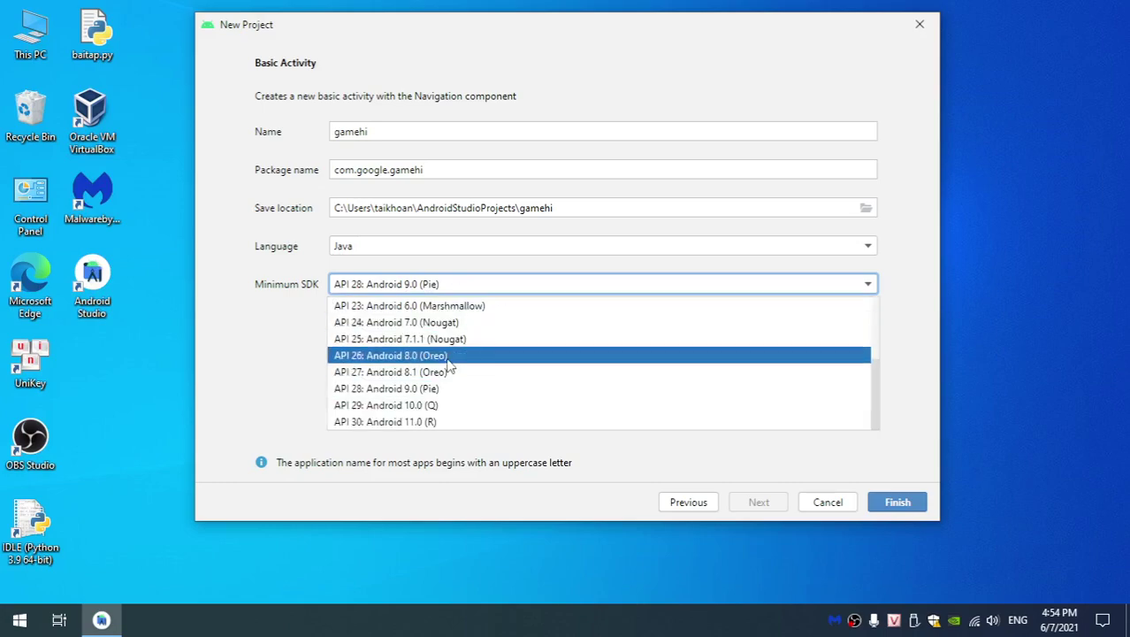
click(455, 372)
click(457, 287)
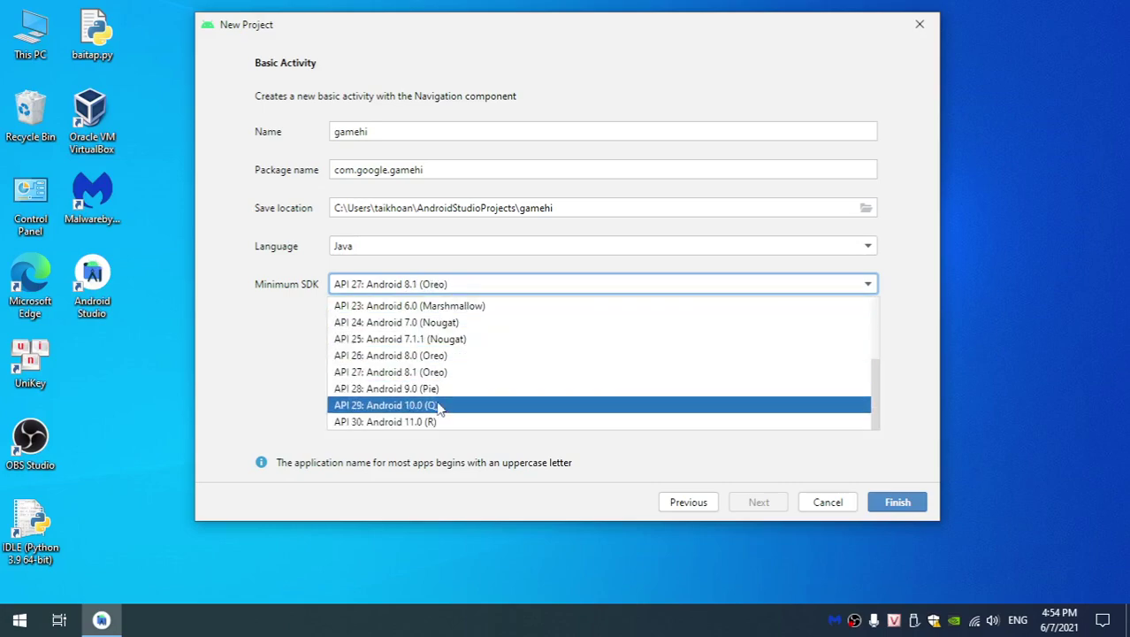
click(420, 375)
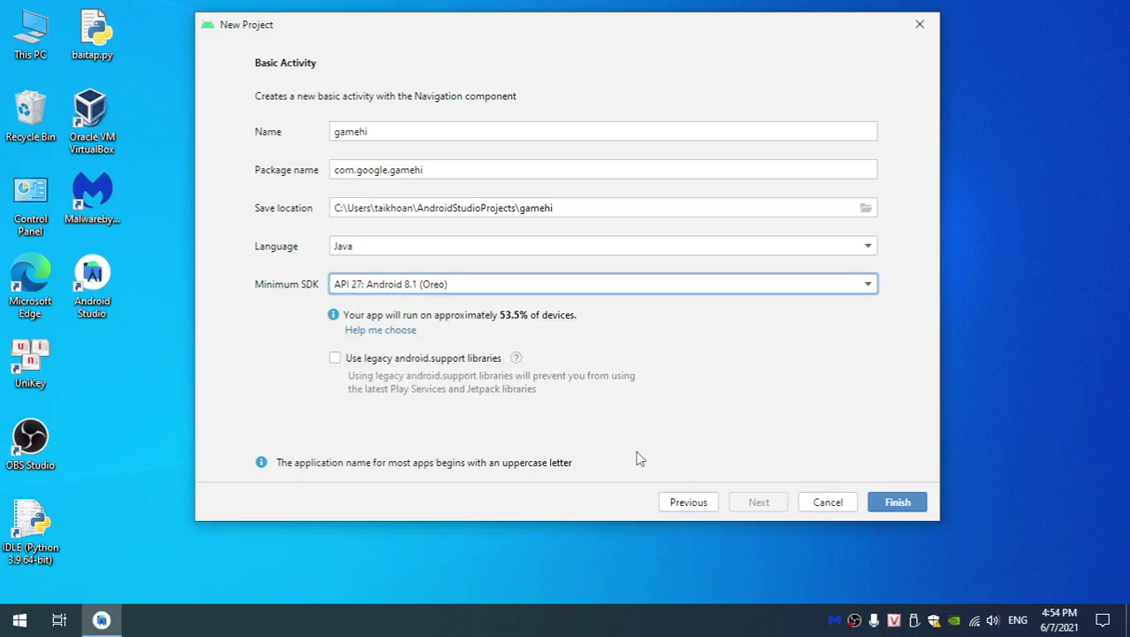
click(913, 506)
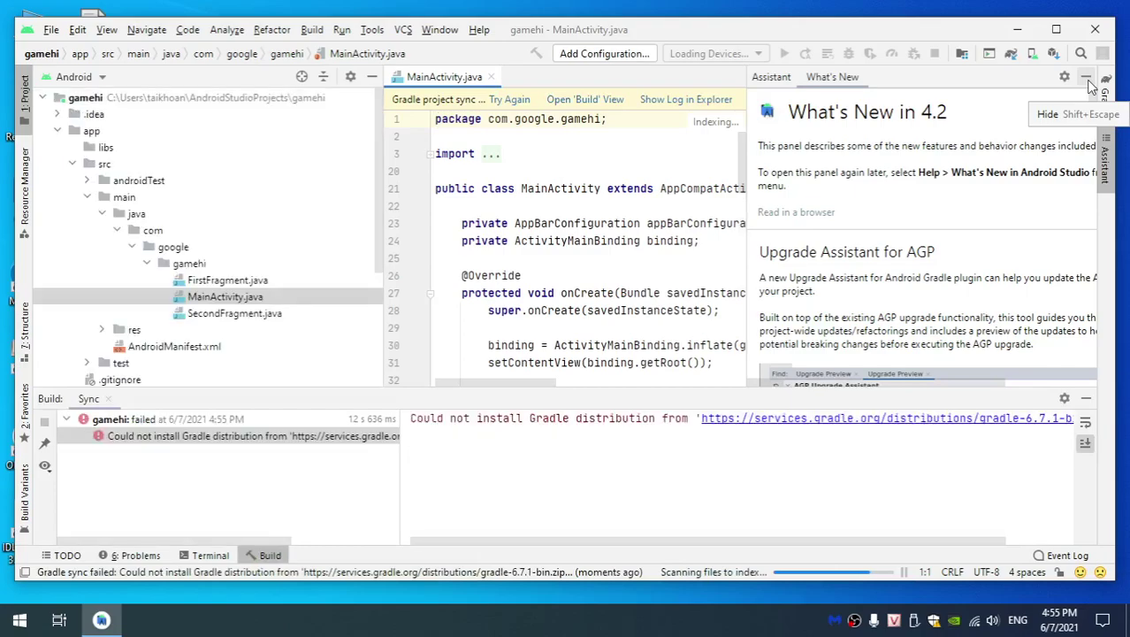
Step: Hide the What's New panel and look through the files in the gamehi project tree
click(1090, 81)
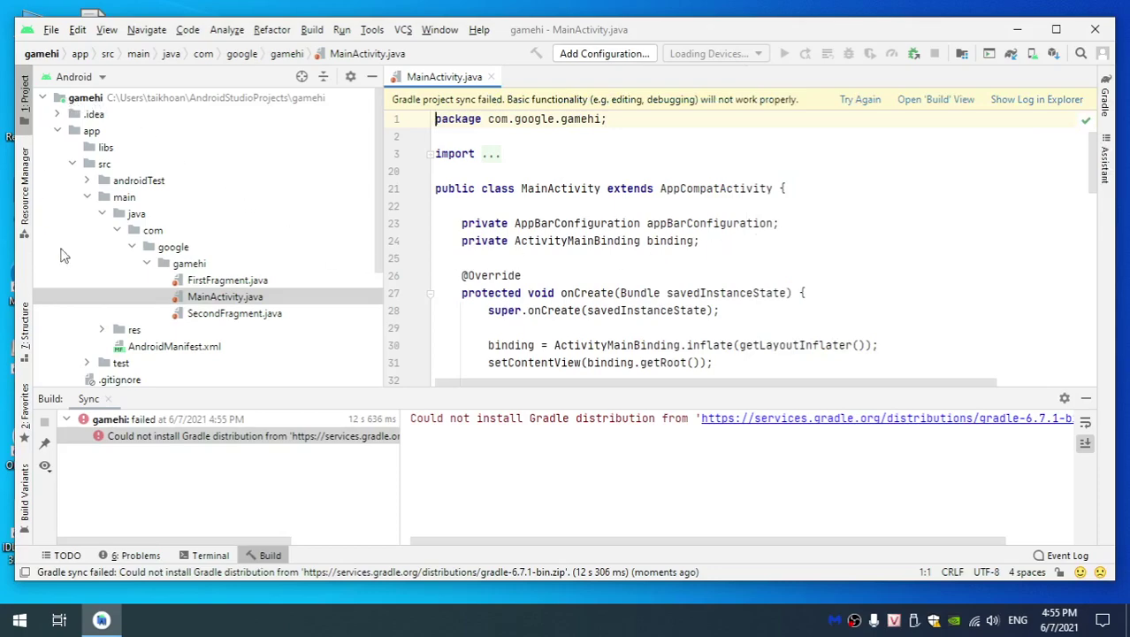
scroll(103, 248, down, 4)
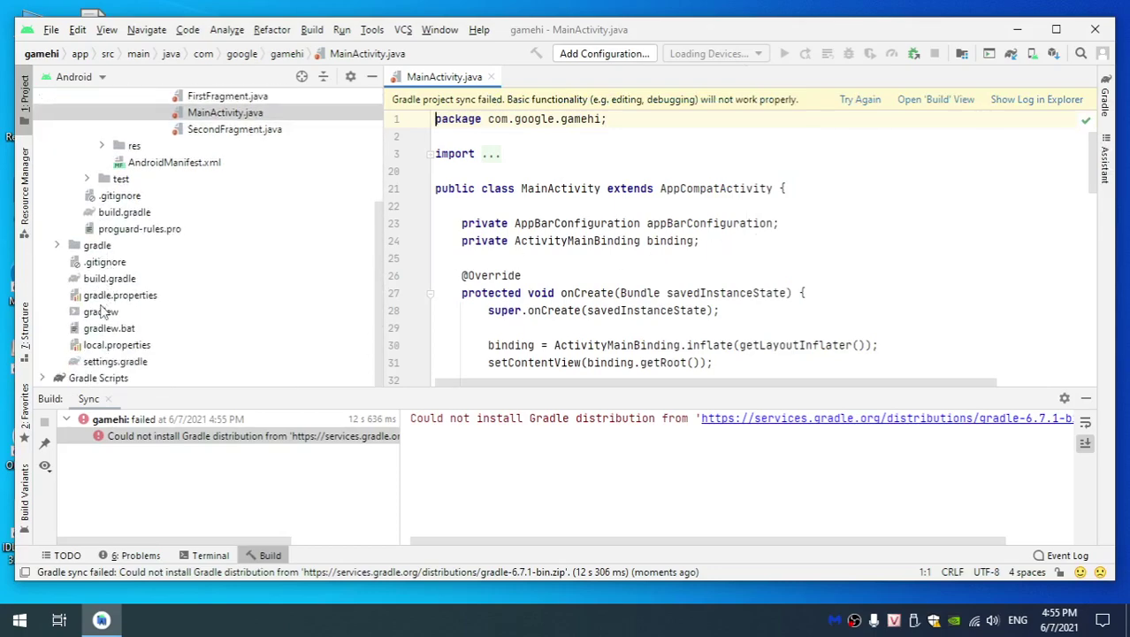
scroll(101, 372, up, 4)
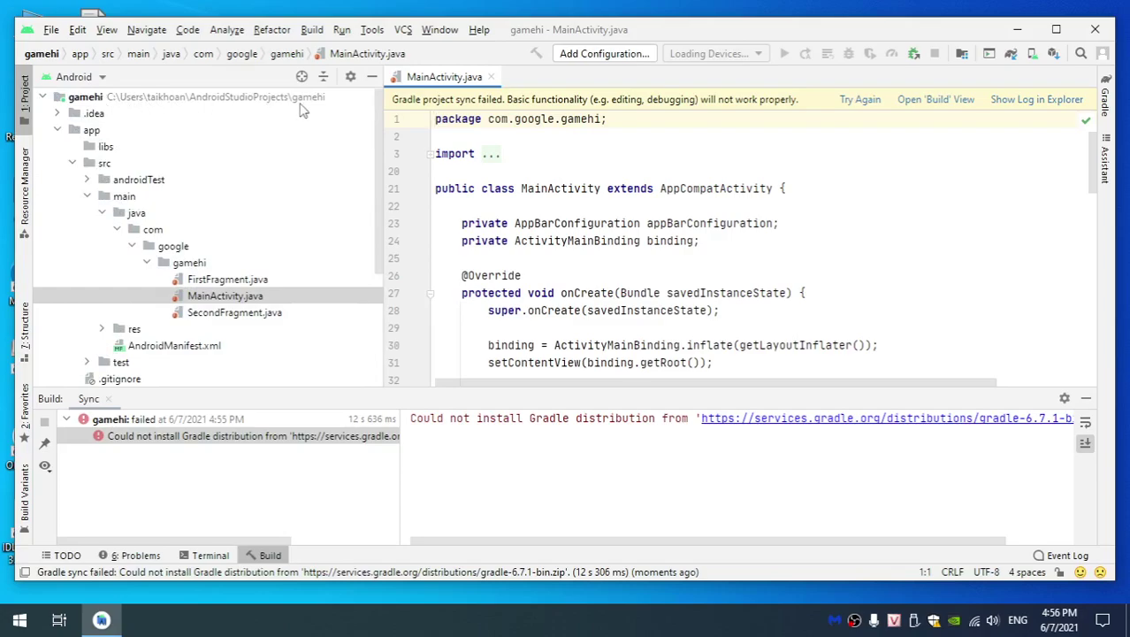
Step: Show the gamehi project's location in File Explorer and open its folder to examine the project files
click(96, 99)
right_click(95, 94)
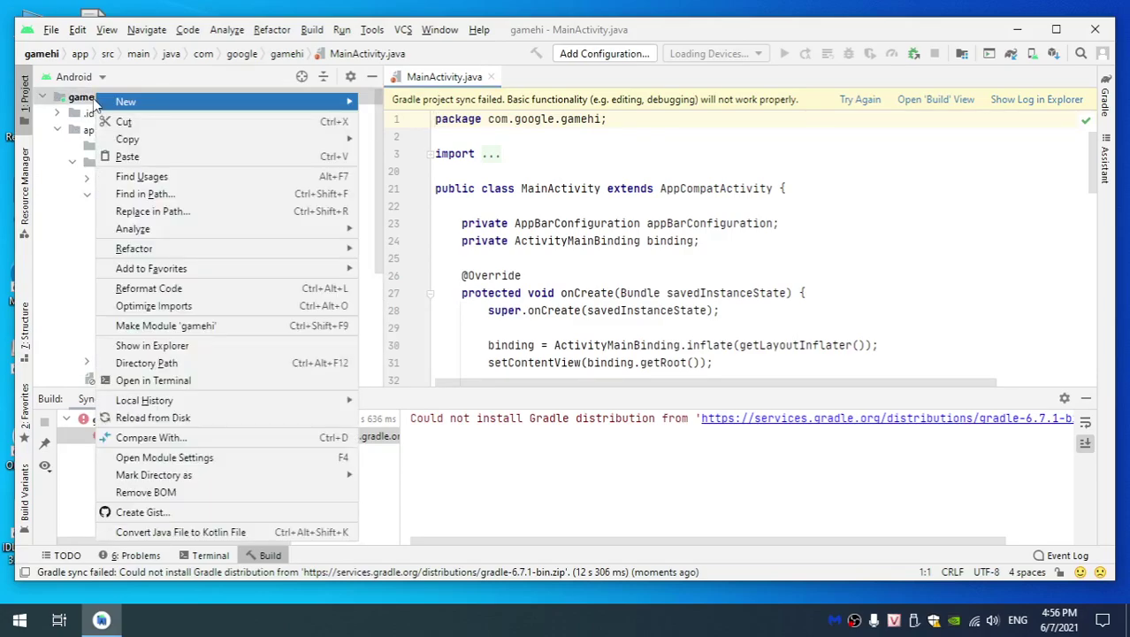
mouse_move(99, 100)
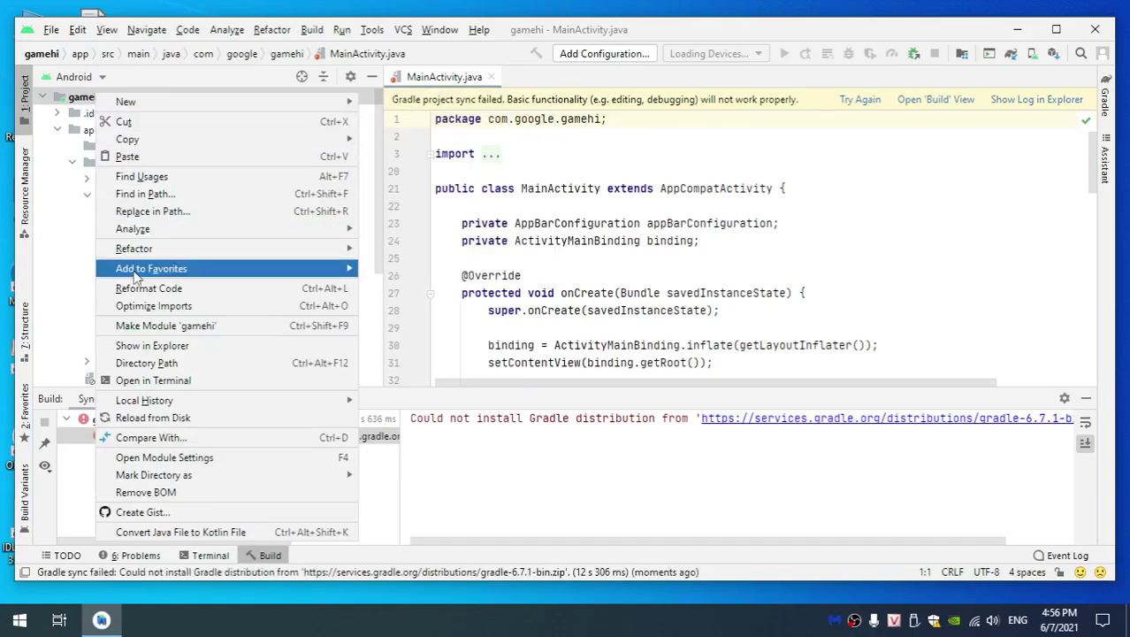
click(182, 348)
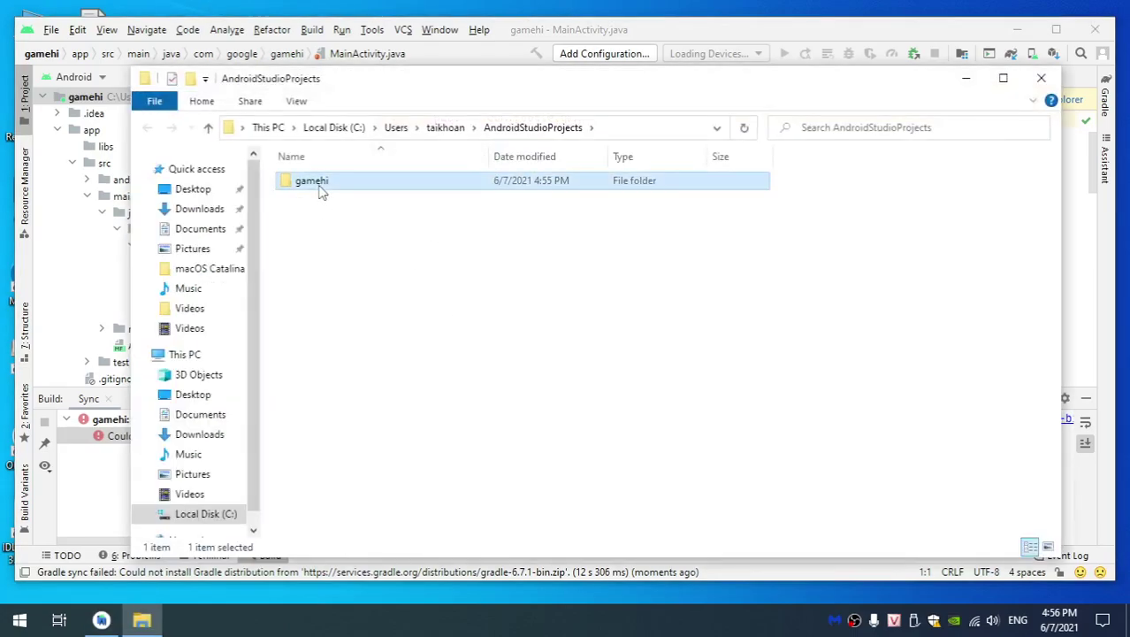
double_click(314, 181)
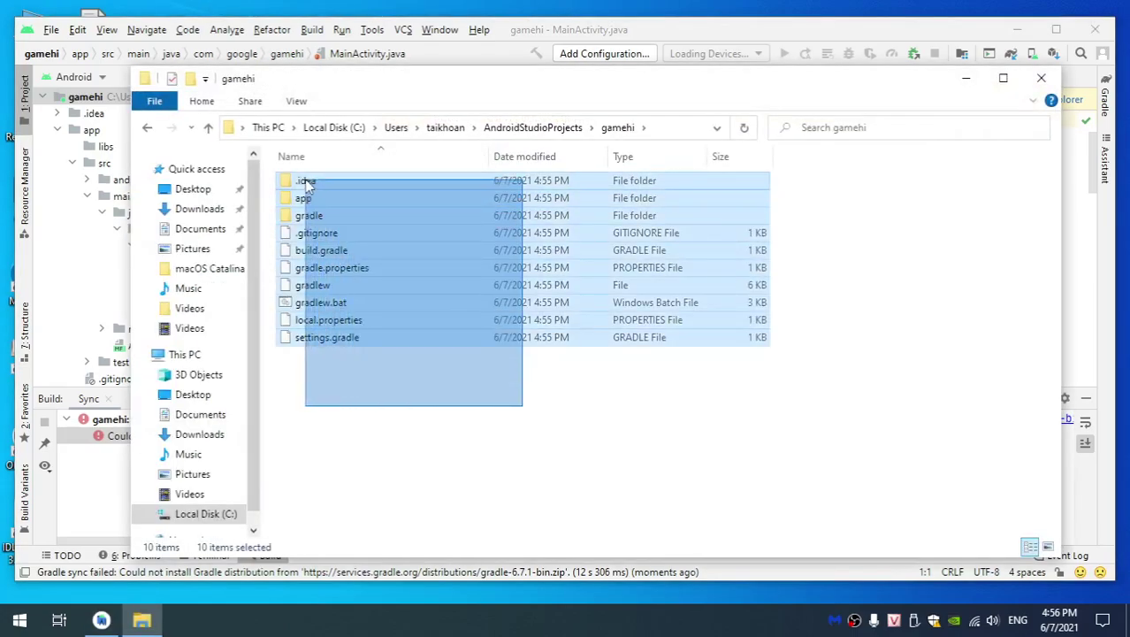